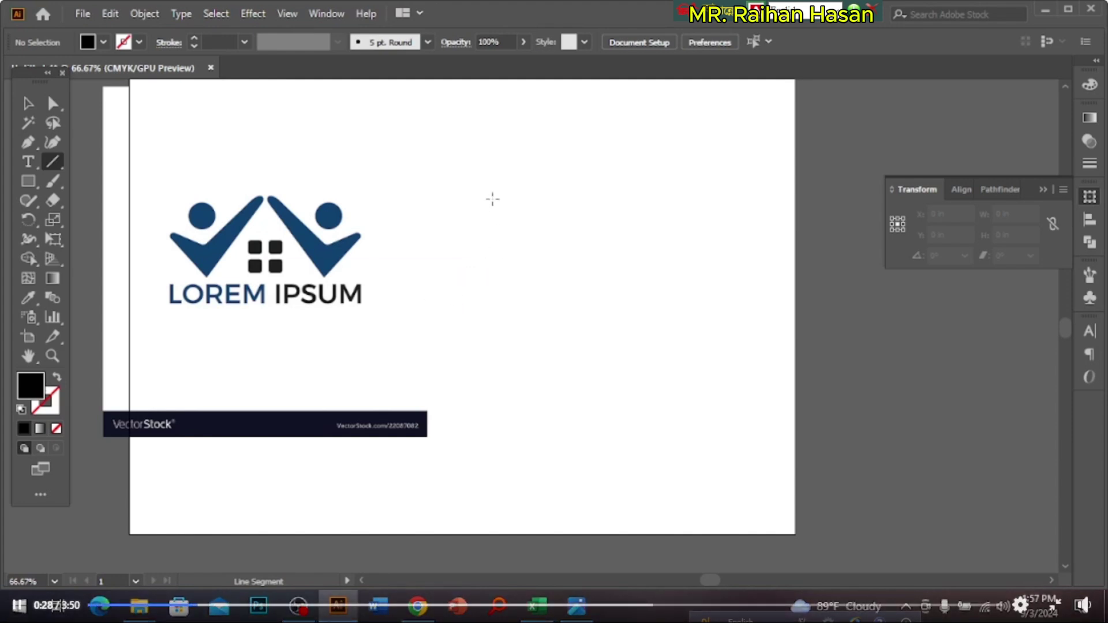
Draw a line about 1.97 in wide and 2.6 in high sloping down, and a longer line crossing its lower end to form a check mark.
left_click_drag(489, 182, 608, 338)
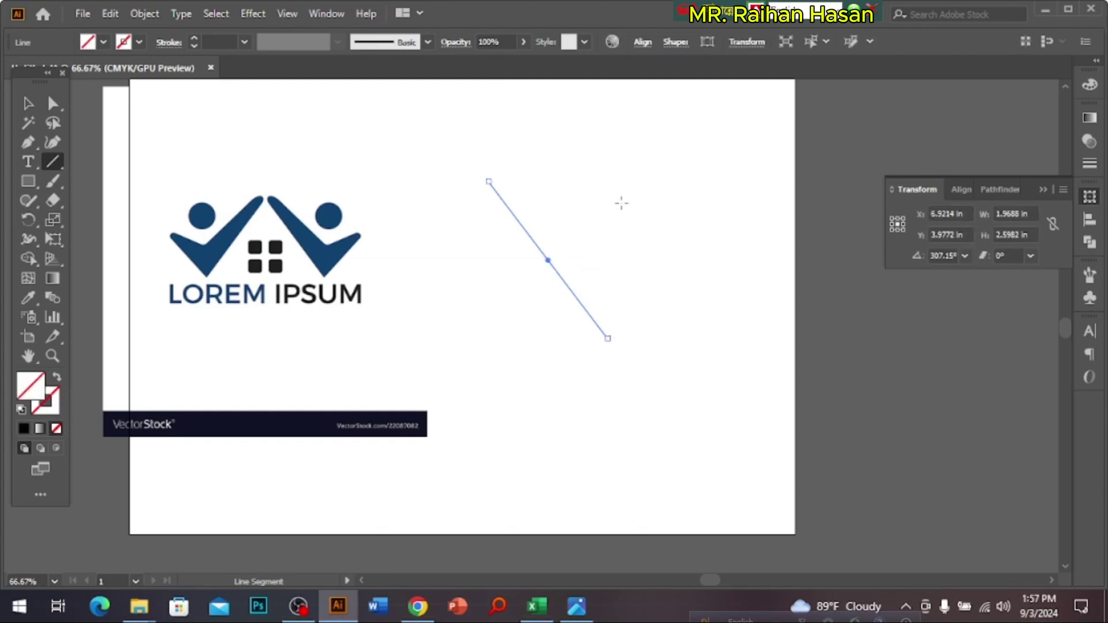
left_click_drag(689, 93, 554, 308)
Give both crossing lines a stroke weight of 40 pt.
left_click(27, 103)
left_click_drag(750, 213, 527, 313)
left_click(1090, 163)
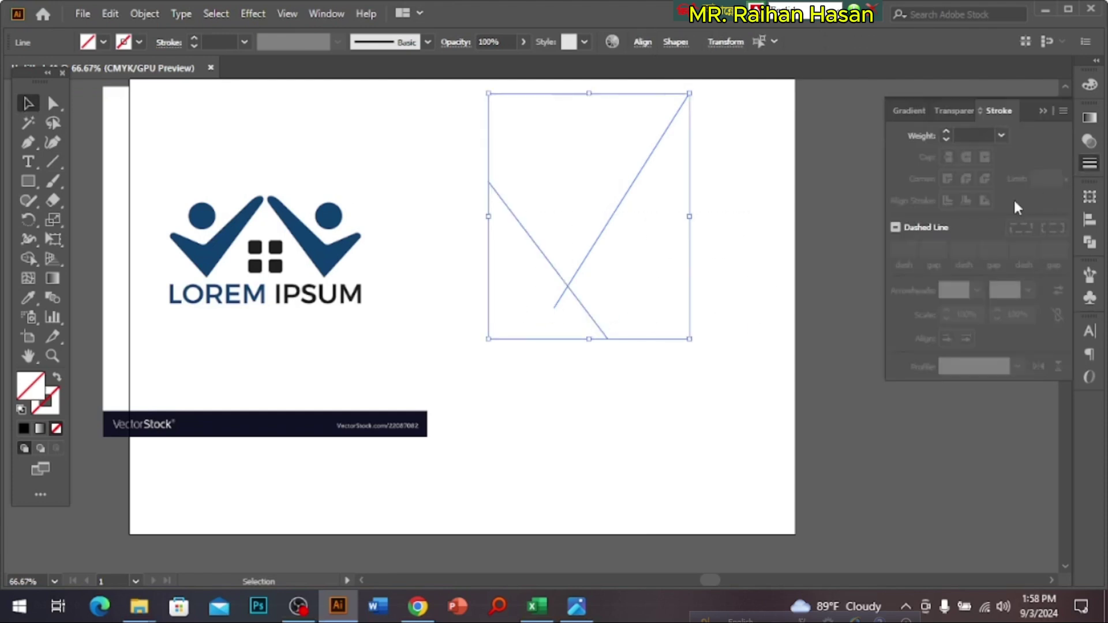
left_click(1005, 134)
left_click(1019, 315)
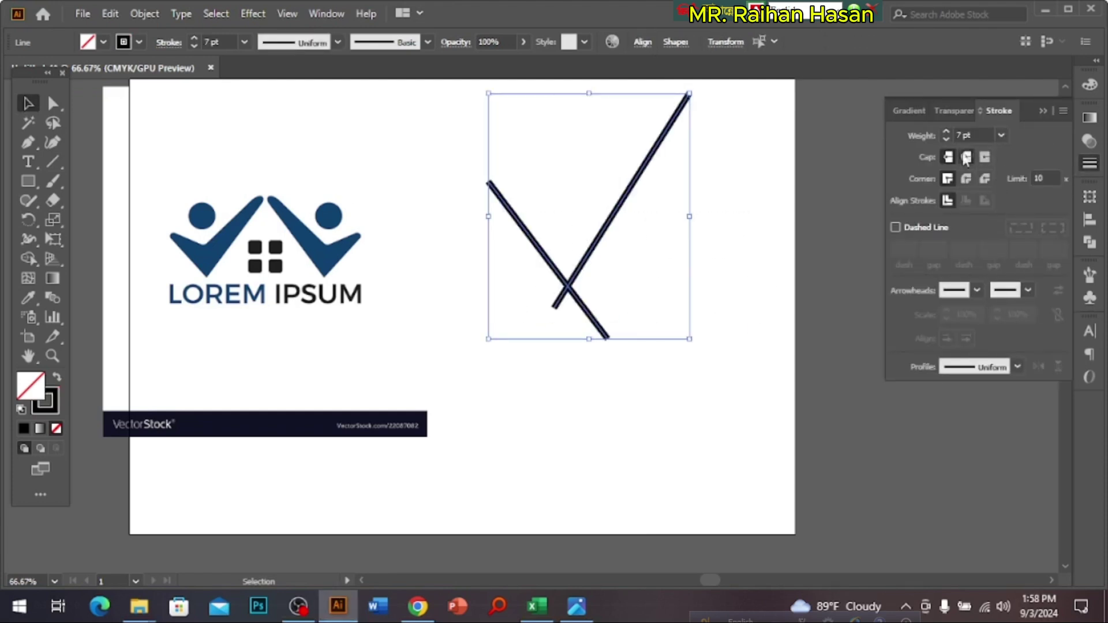
left_click(946, 131)
left_click(946, 132)
left_click(945, 131)
left_click(945, 131)
left_click(945, 132)
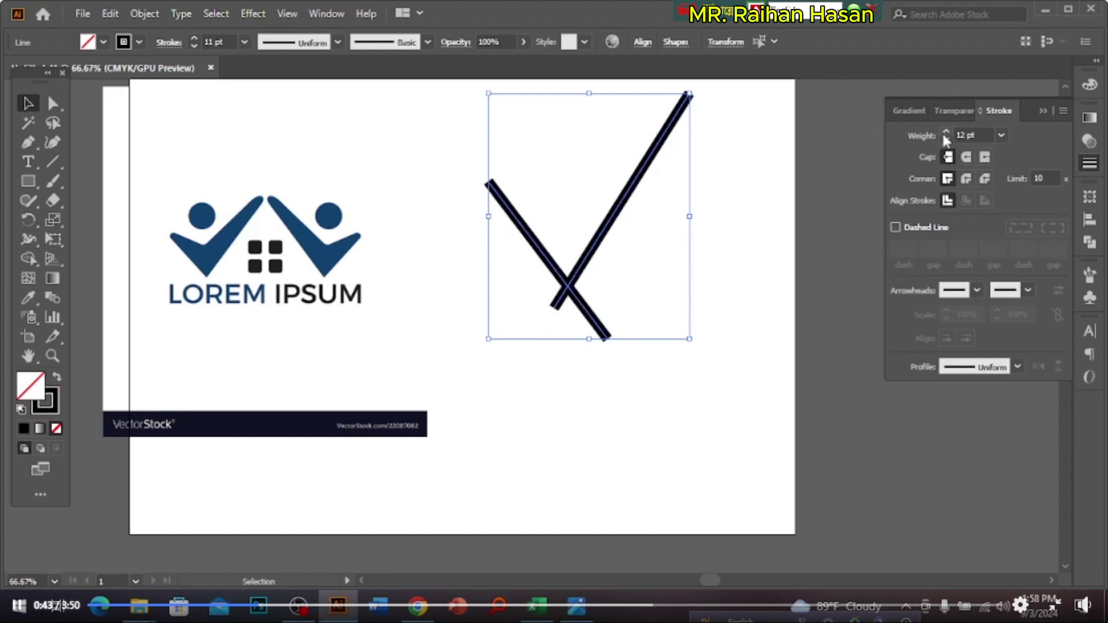
left_click(976, 136)
type("40")
key("Return")
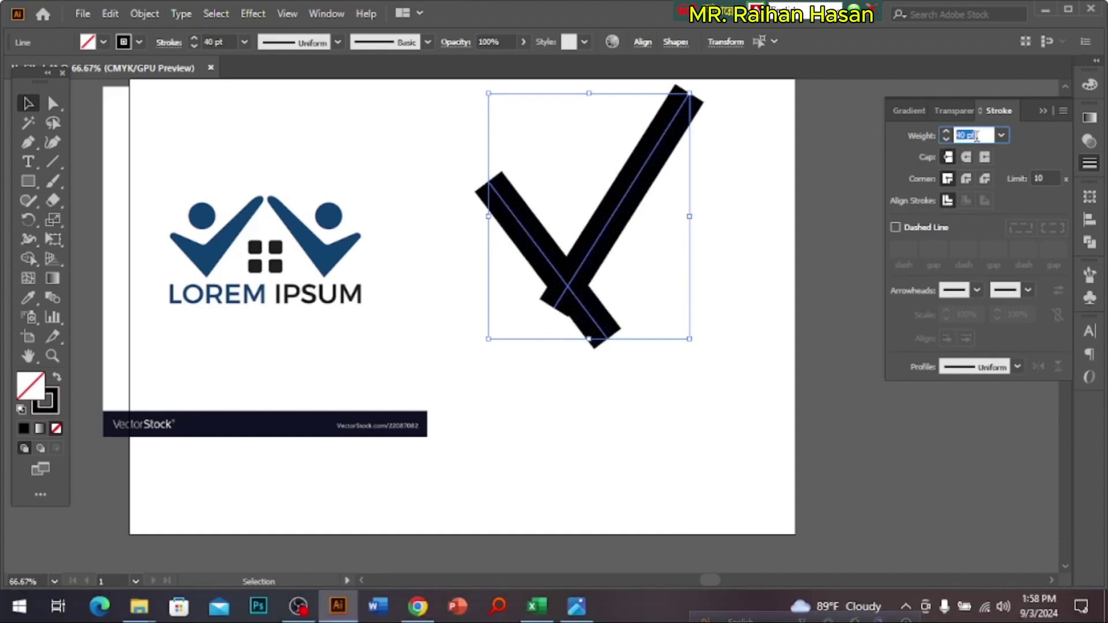
Move the upper end anchors of the long and short lines slightly outward to widen the check mark.
left_click(698, 244)
key("a")
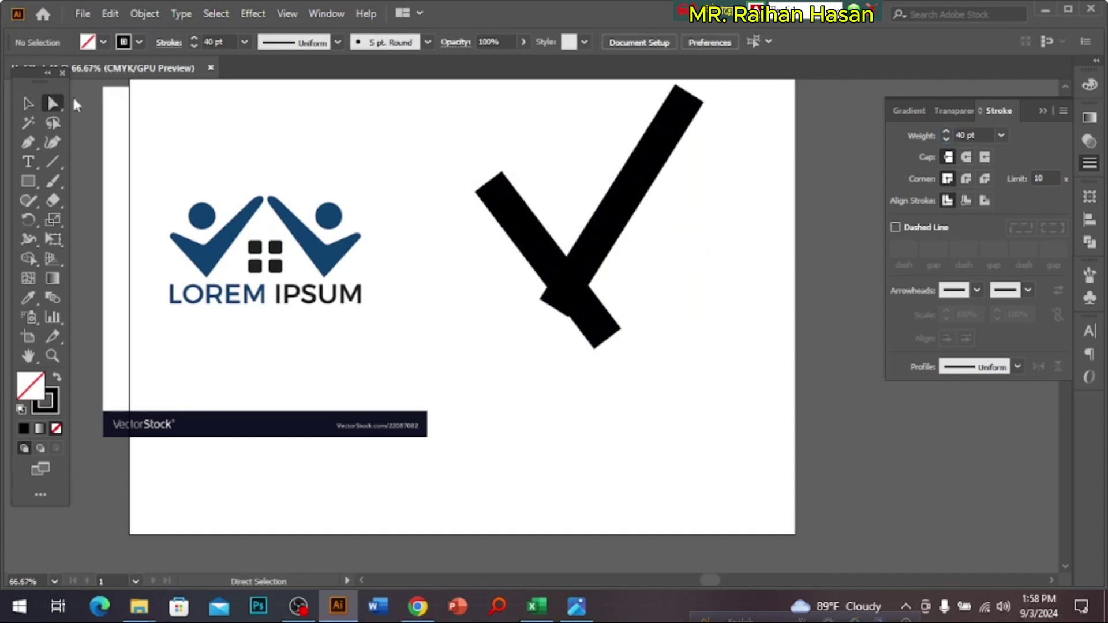
left_click(688, 96)
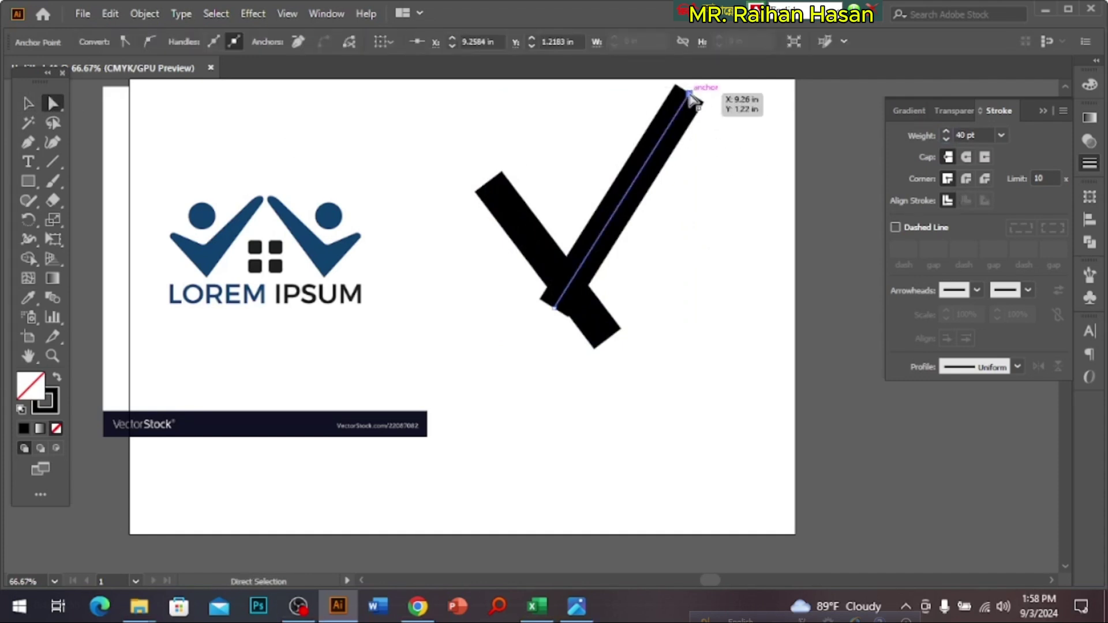
left_click_drag(691, 95, 731, 100)
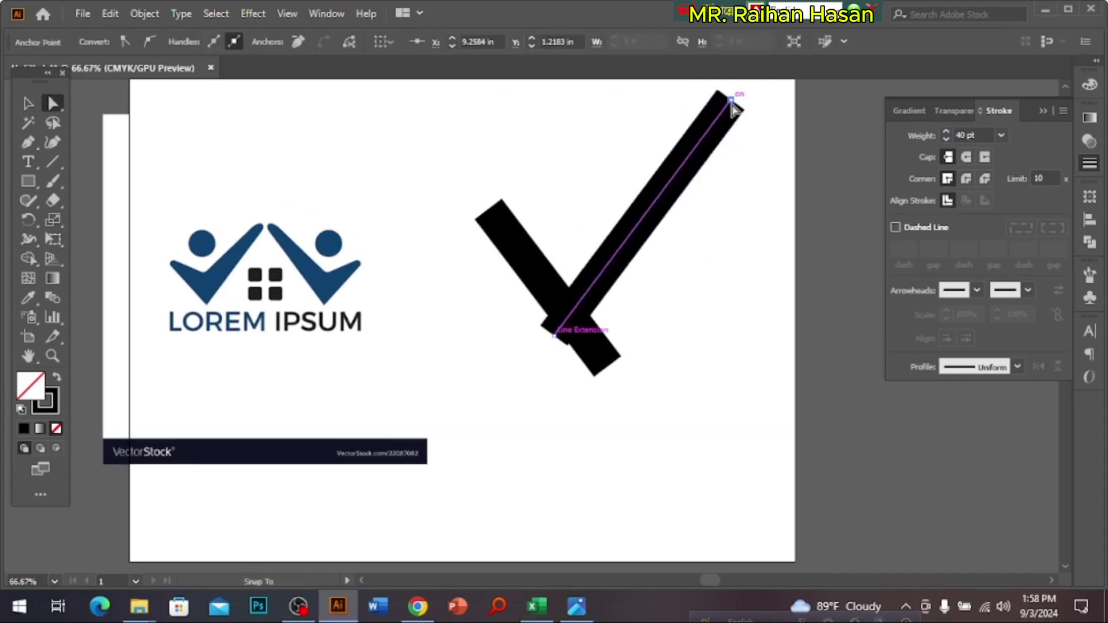
left_click(493, 212)
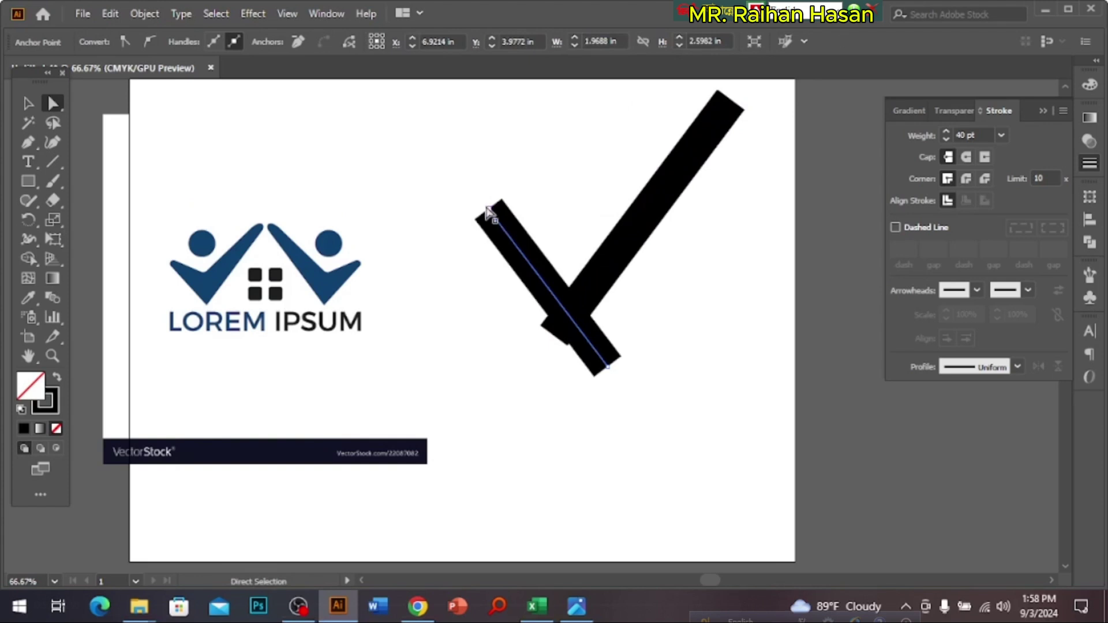
left_click_drag(491, 211, 481, 224)
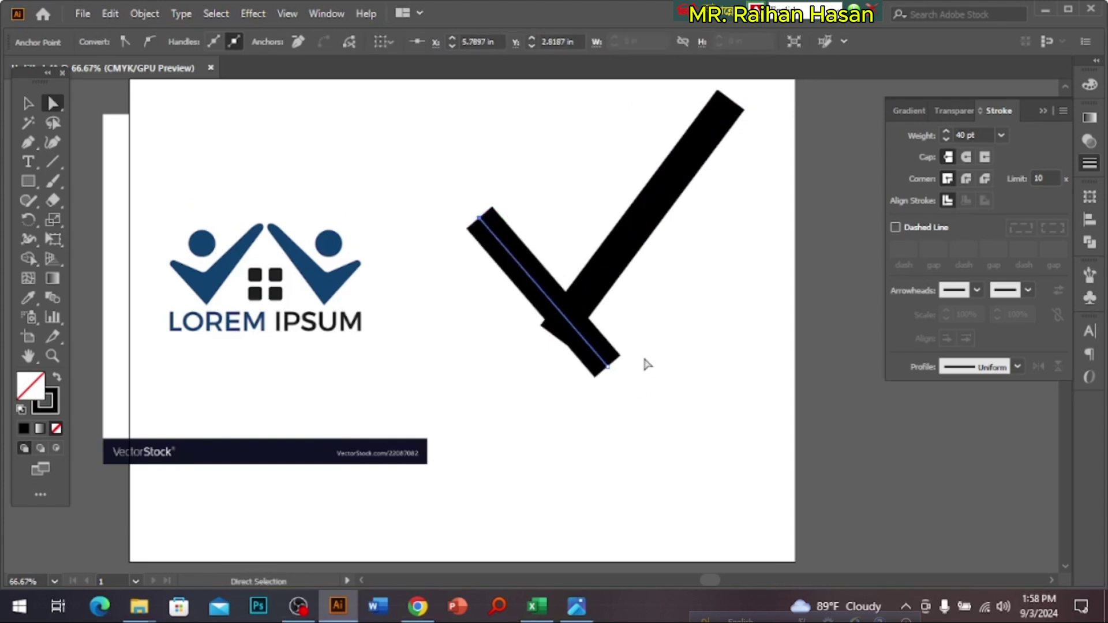
left_click(725, 112)
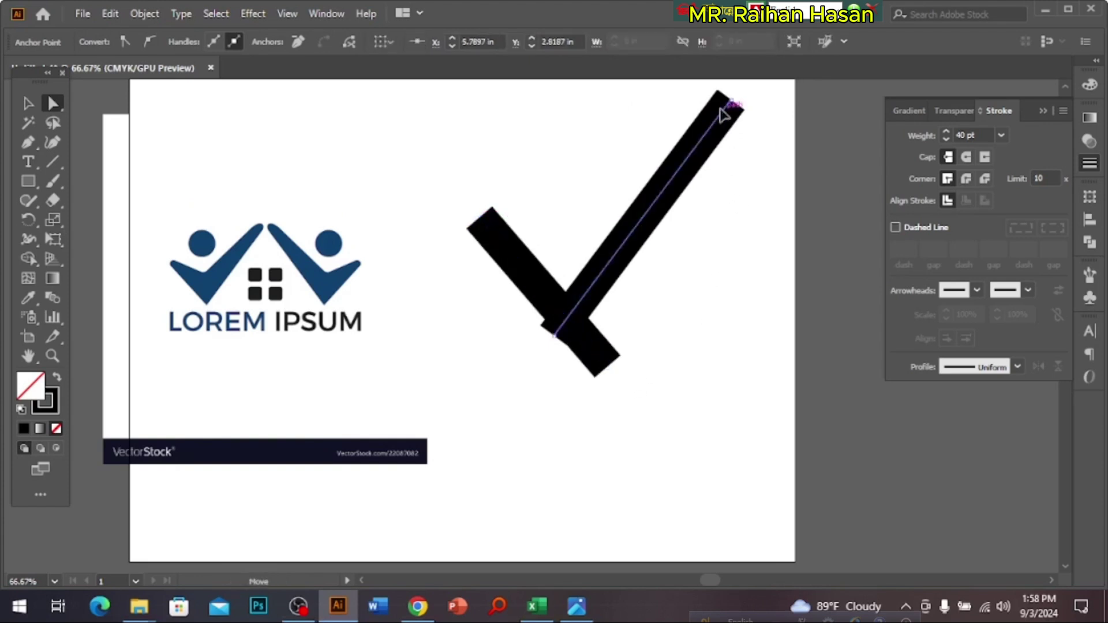
left_click_drag(733, 101, 741, 103)
Try to turn both uniform 40 pt lines into filled shapes with Flatten Transparency.
key("v")
left_click_drag(437, 166, 664, 371)
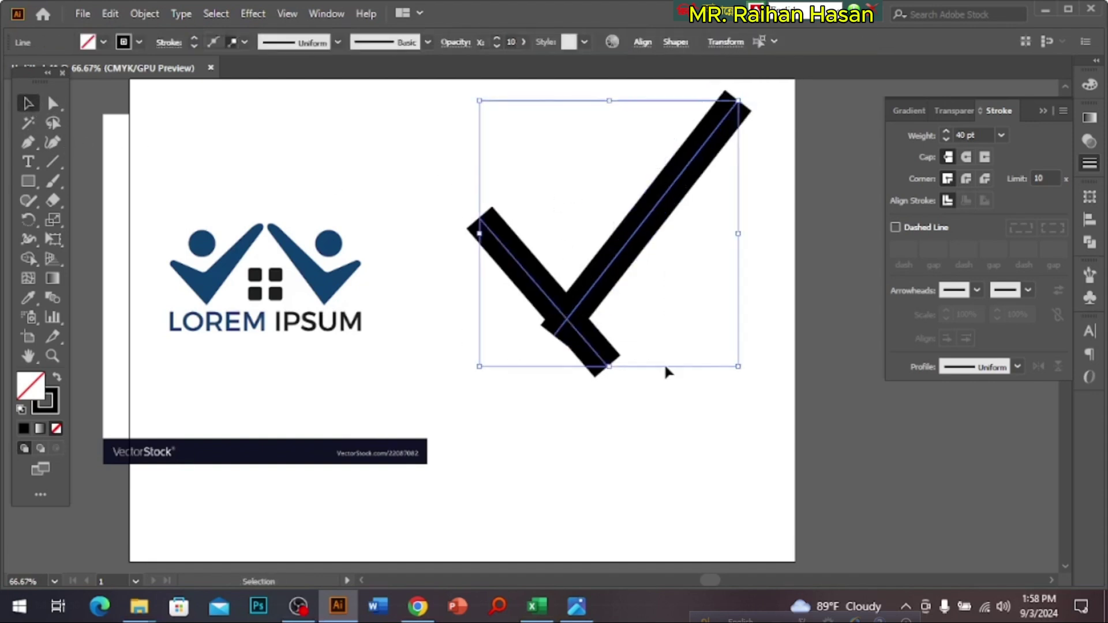
left_click(145, 14)
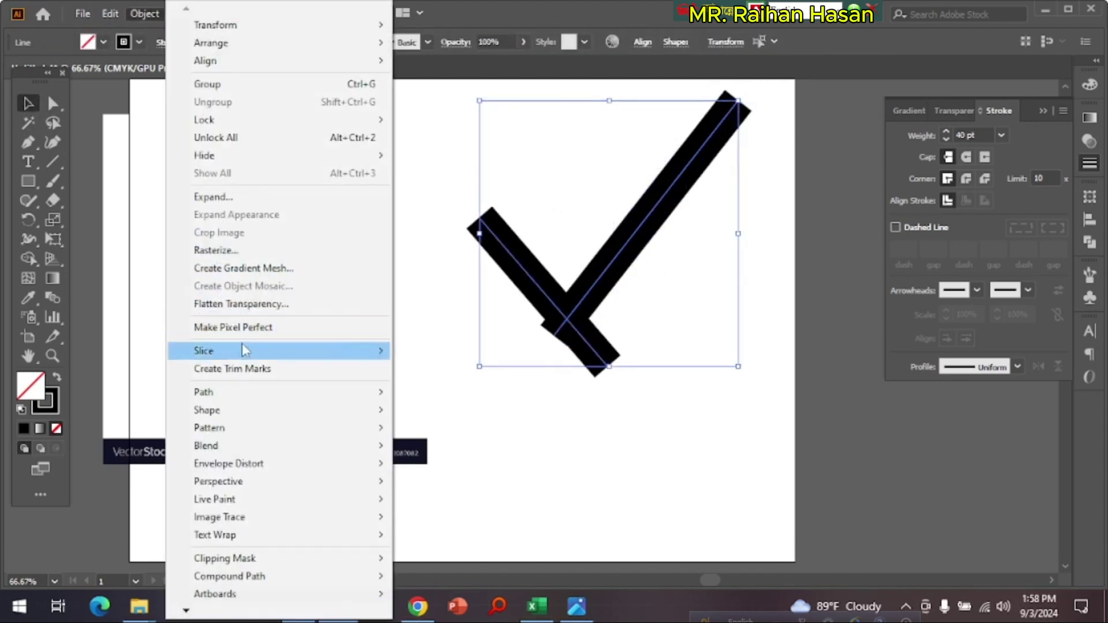
left_click(242, 303)
left_click(584, 445)
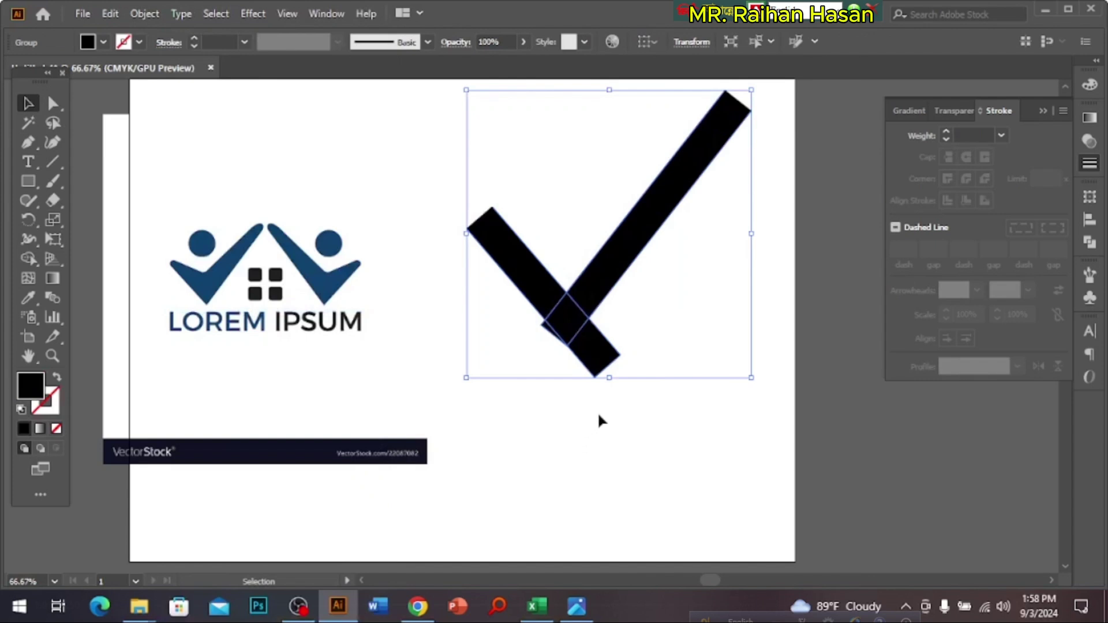
Remove the two overhanging ends below the crossing of the uniform-width bars with the Shape Builder tool.
left_click(563, 366)
left_click(600, 361)
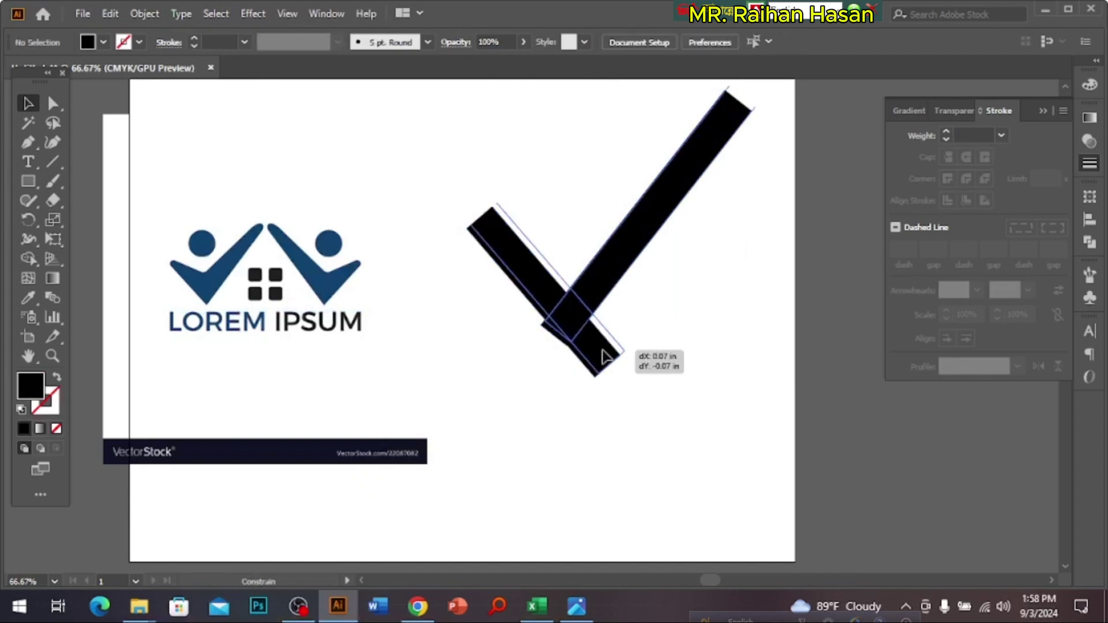
key("ctrl+shift+b")
left_click(599, 313, "ctrl")
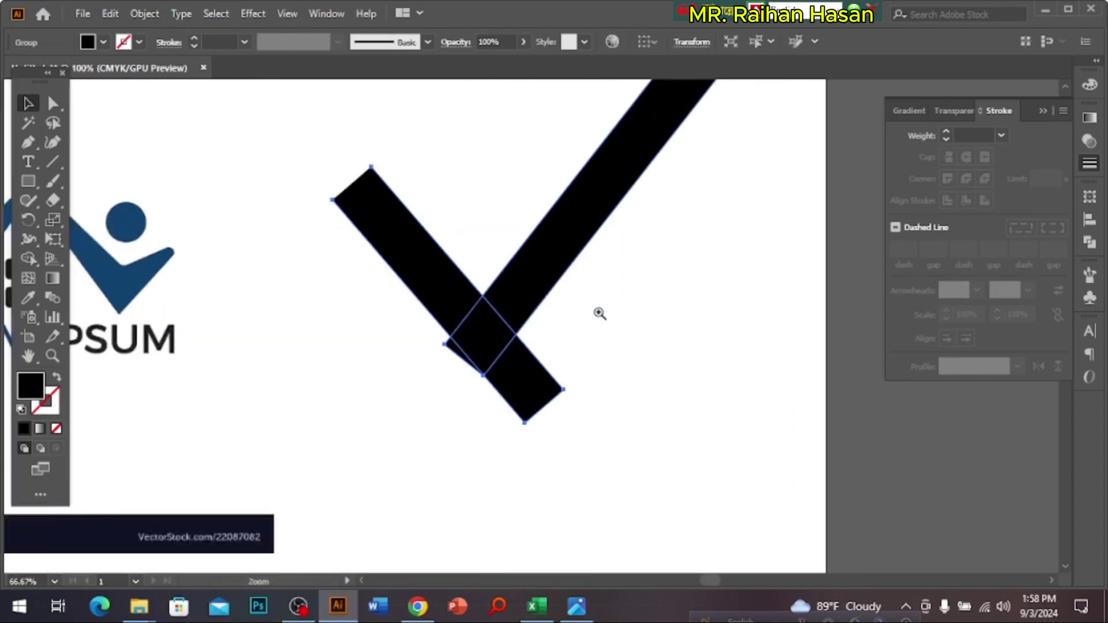
left_click(599, 314, "ctrl")
left_click_drag(477, 362, 578, 304)
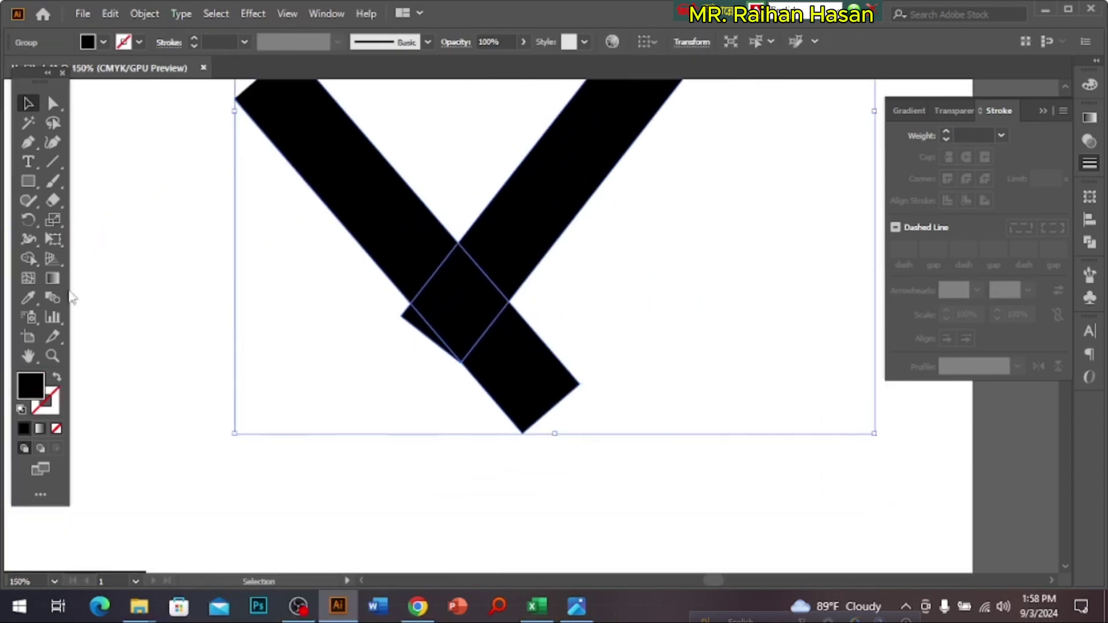
left_click(28, 258)
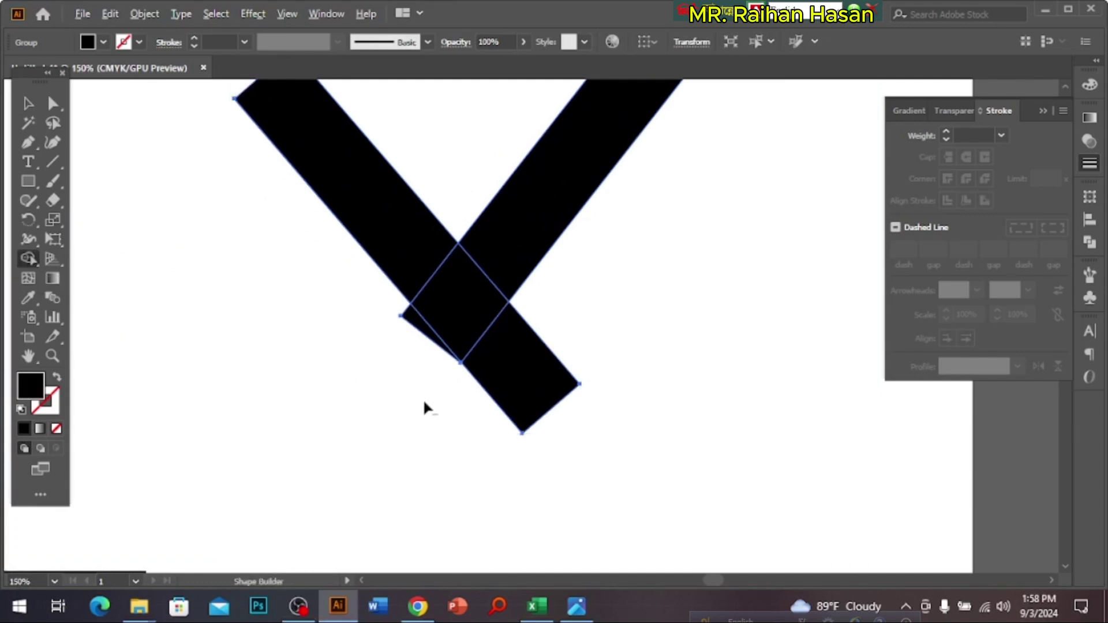
left_click(508, 394, "alt")
left_click(415, 322, "alt")
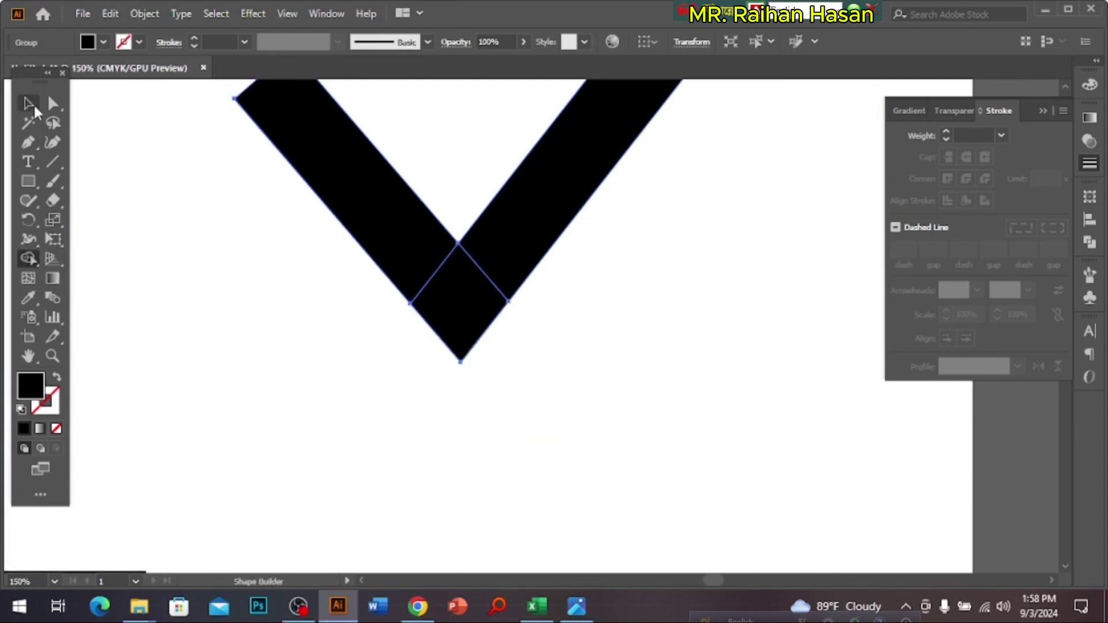
left_click(29, 105)
left_click(504, 215, "ctrl+alt")
Undo the trimming and flattening to restore the two editable stroked lines.
key("ctrl+z")
key("ctrl+z")
key("ctrl+z")
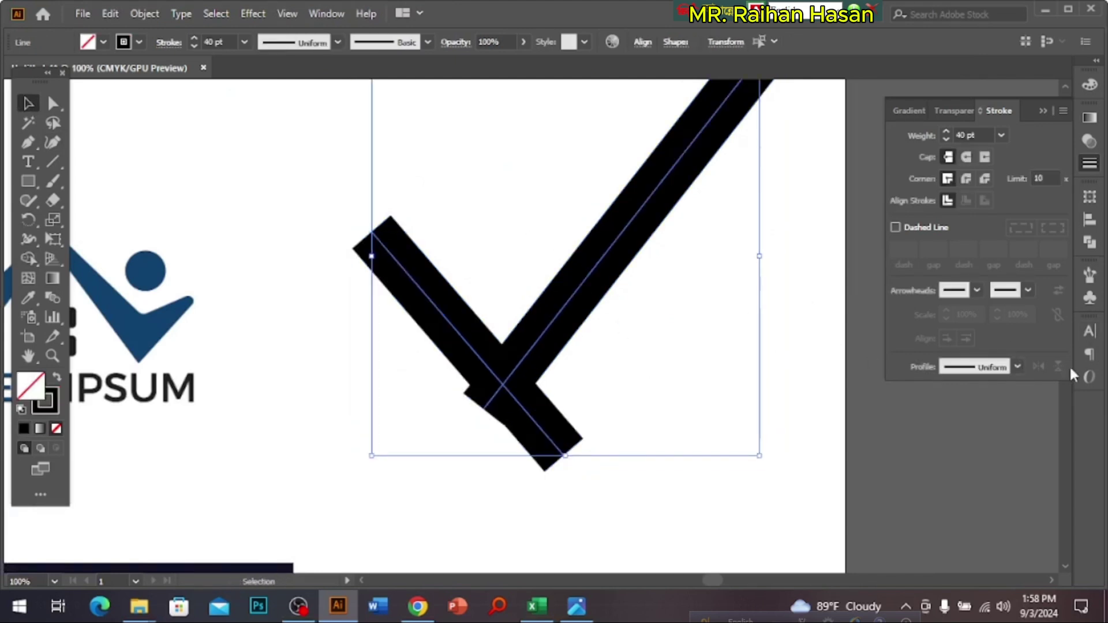
Apply the triangular tapered width profile to both lines and flip it so the upper ends are the narrow ones.
left_click(1004, 369)
left_click(971, 489)
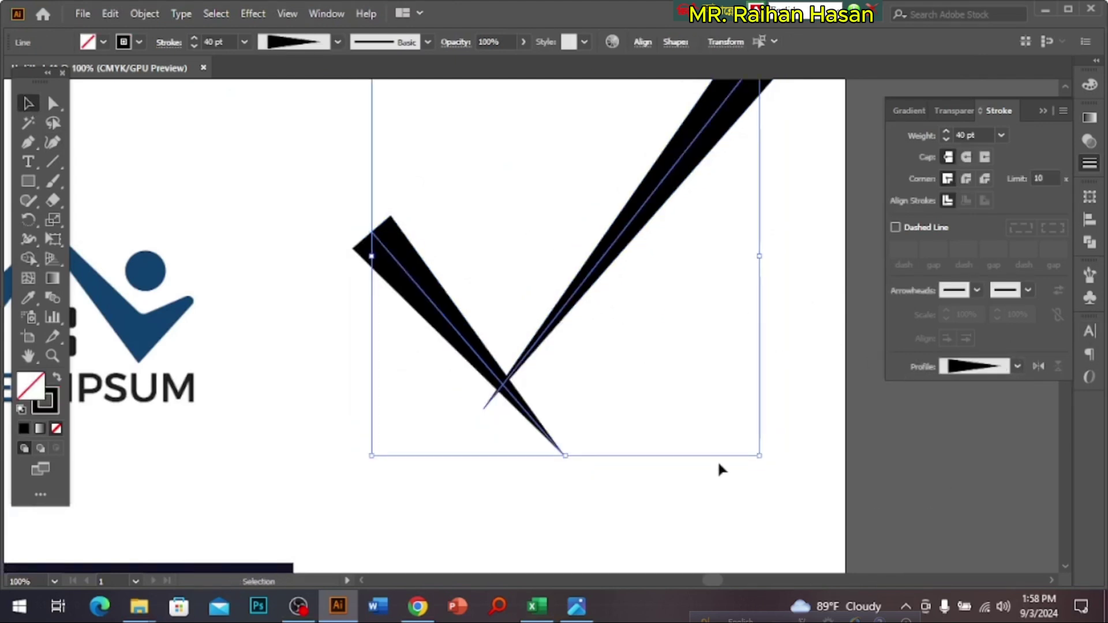
left_click(1038, 366)
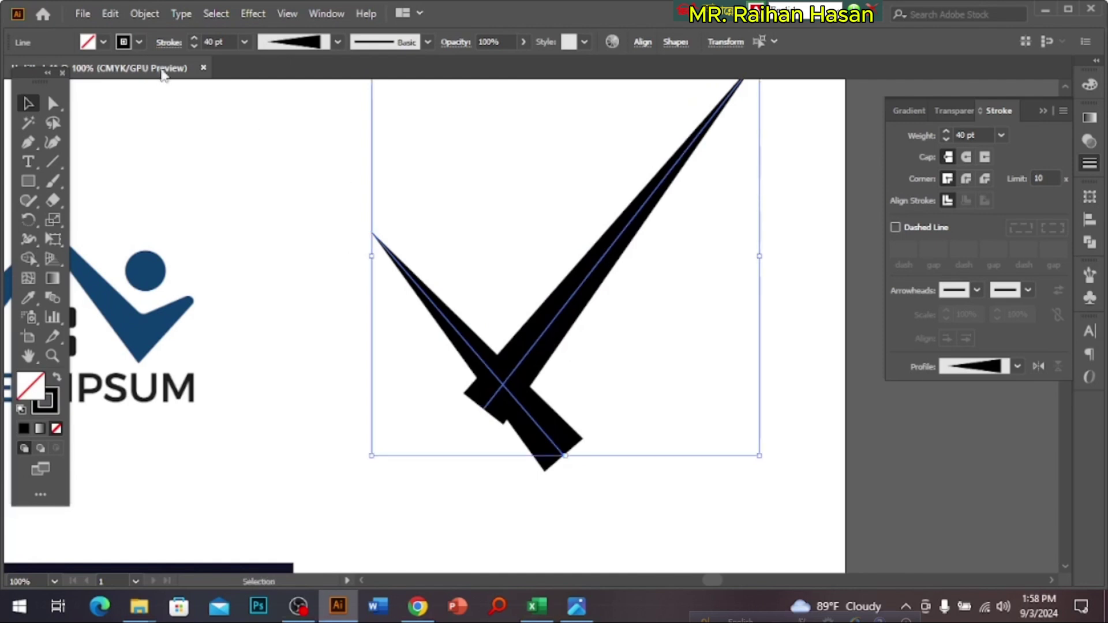
Flatten the tapered lines' transparency into filled shapes and remove both overhanging ends below the crossing with the Shape Builder tool.
left_click(145, 14)
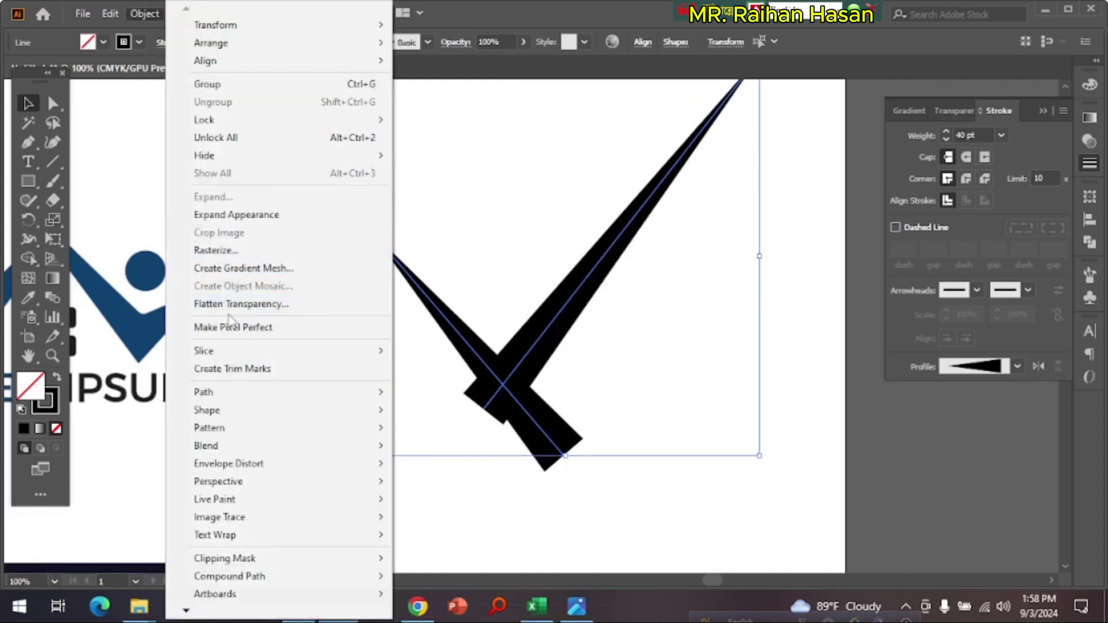
left_click(231, 304)
left_click(591, 443)
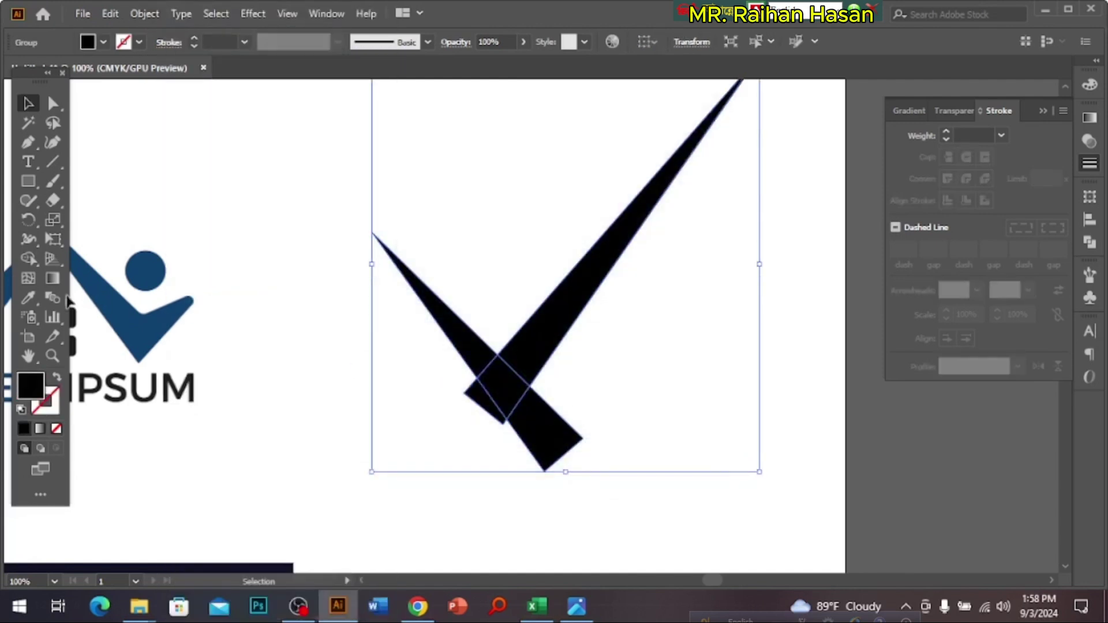
left_click(28, 260)
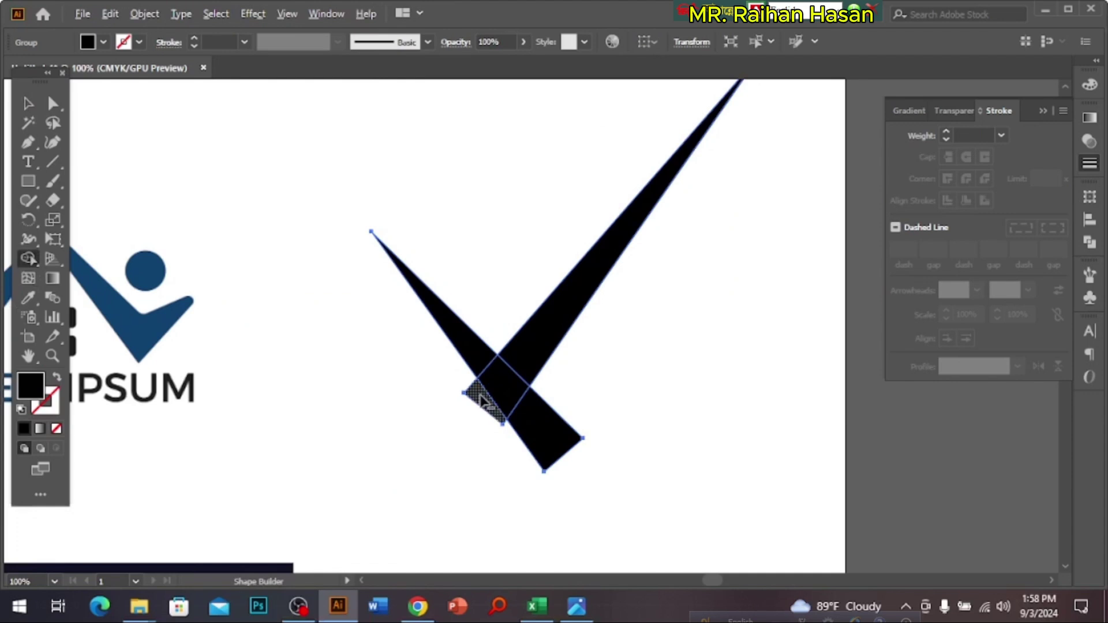
left_click(559, 447, "alt")
key("v")
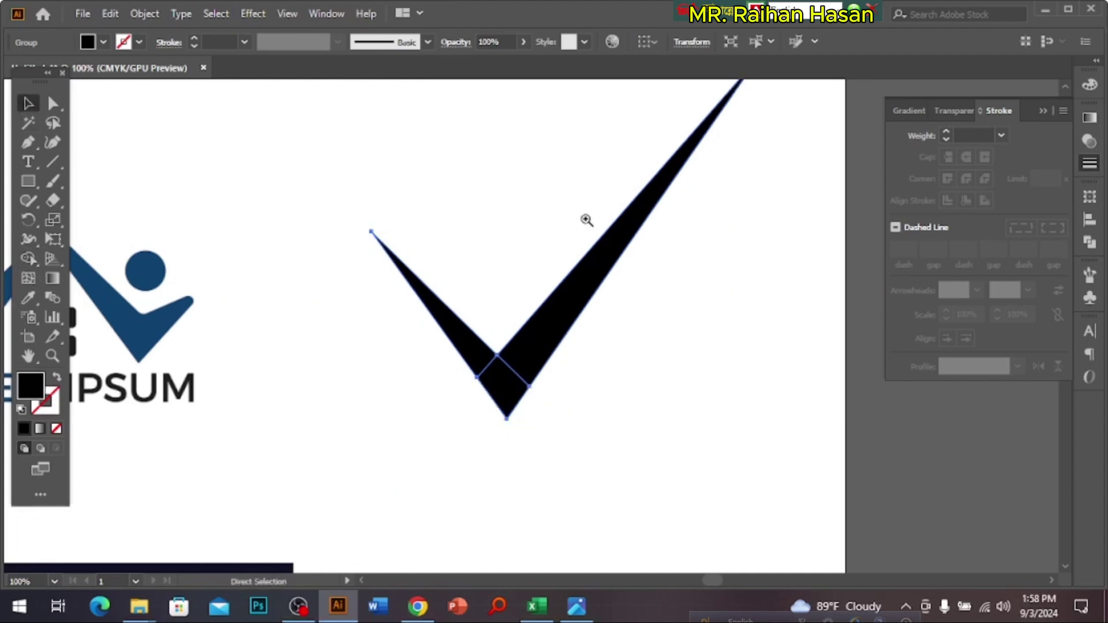
Round the pointed tips of the check mark's long and short arms, the long one by about 0.04 in.
key("ctrl+minus")
left_click_drag(575, 261, 568, 274)
left_click(55, 102)
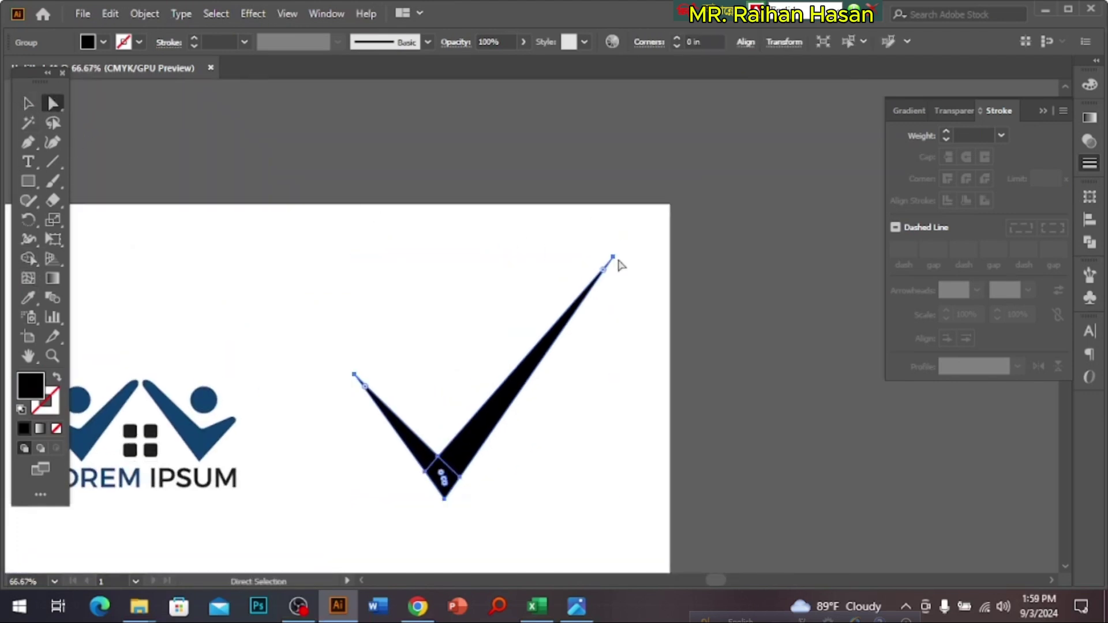
left_click_drag(651, 223, 587, 302)
left_click(355, 376)
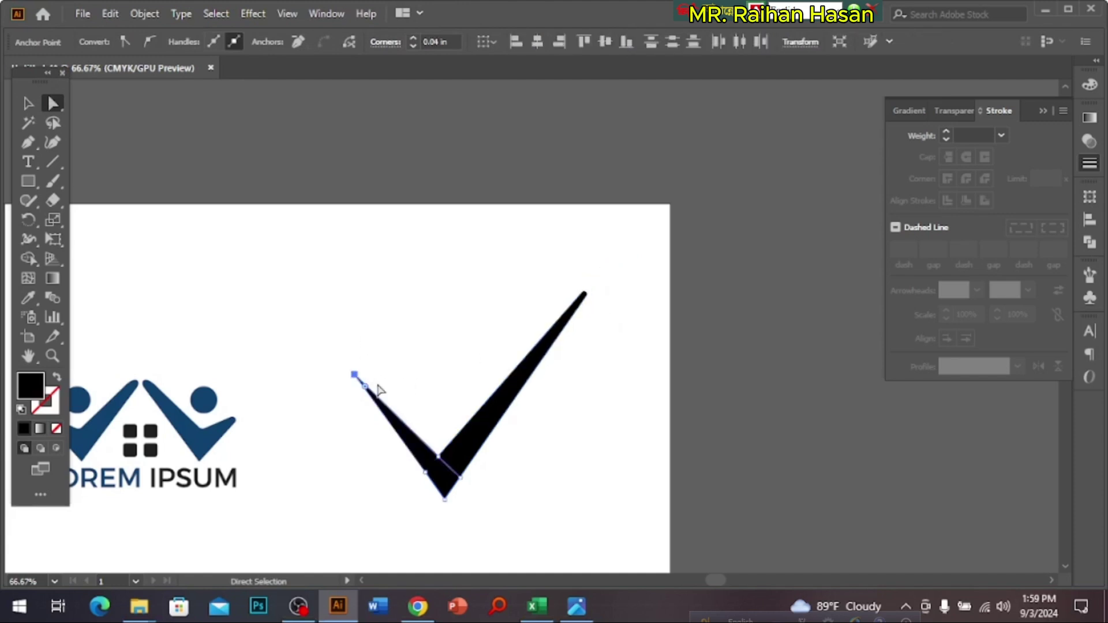
left_click_drag(365, 388, 386, 412)
Enlarge the corner rounding of both arm tips to make them thicker and shorter, the short arm's to about 0.1 in.
left_click(434, 411, "ctrl")
left_click(566, 469, "ctrl")
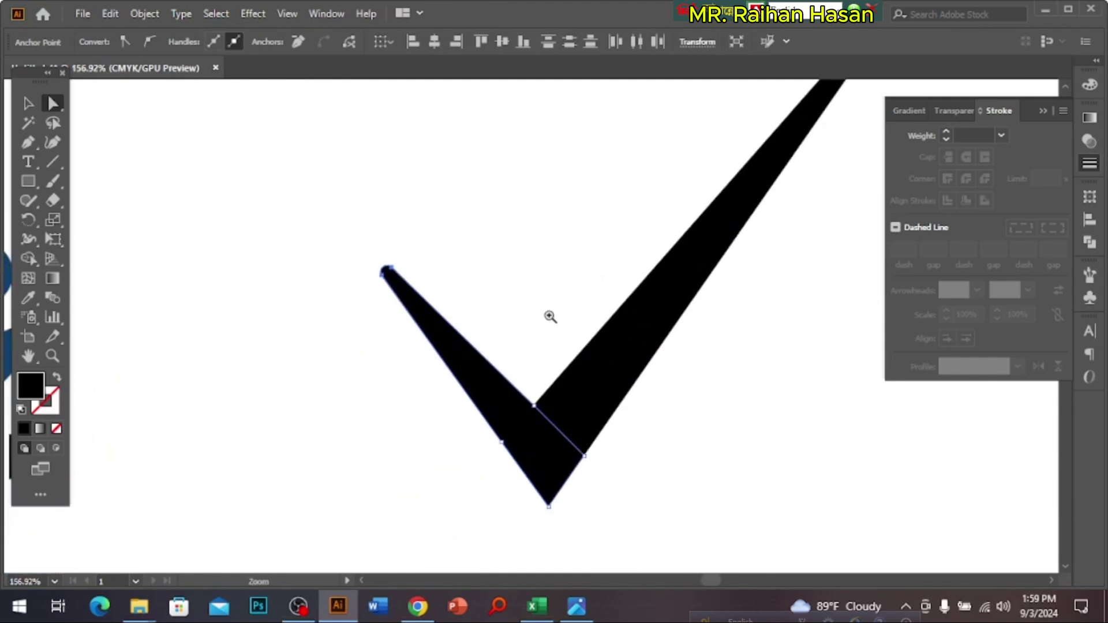
left_click(549, 315, "ctrl")
left_click_drag(230, 168, 325, 276)
left_click(529, 243, "ctrl+alt")
left_click_drag(643, 247, 757, 399)
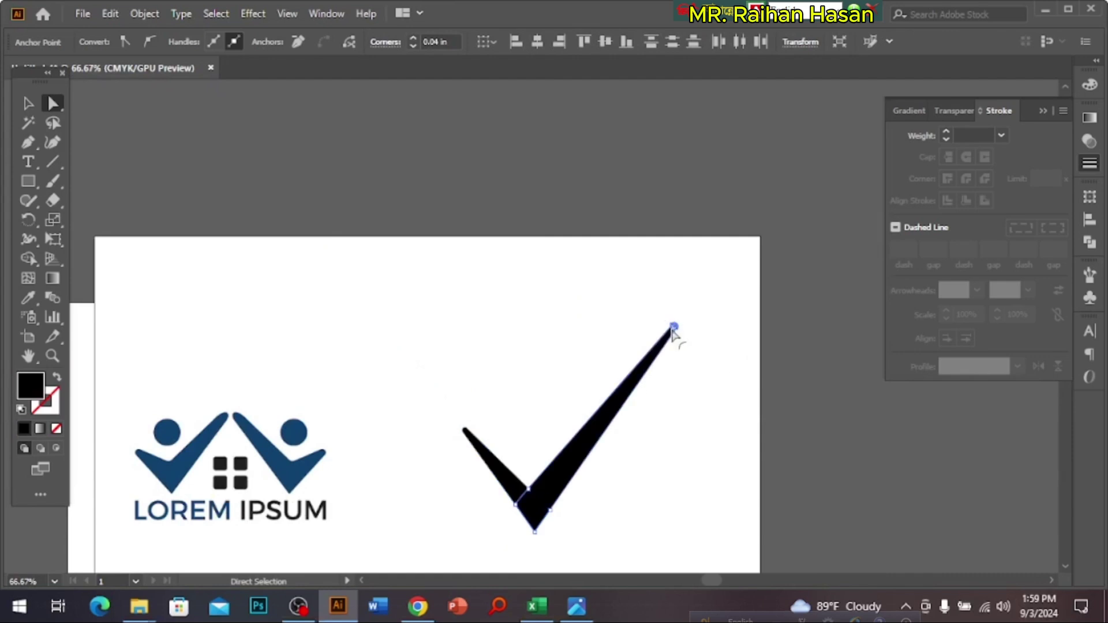
left_click_drag(671, 336, 618, 414)
left_click_drag(440, 374, 489, 461)
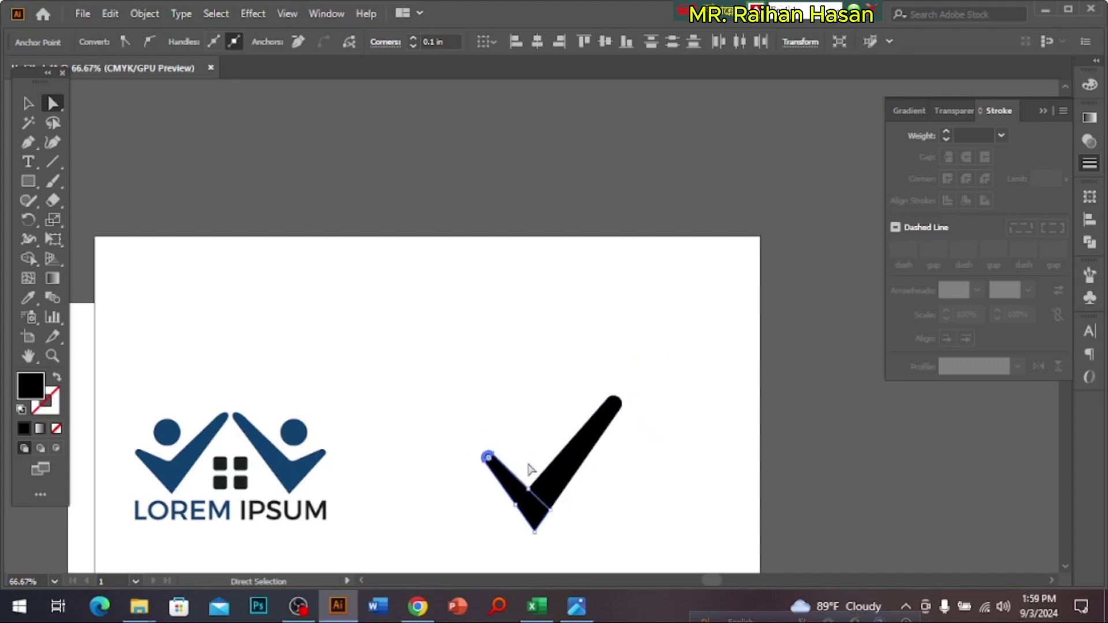
key("ctrl+space")
left_click(598, 469)
left_click(614, 448)
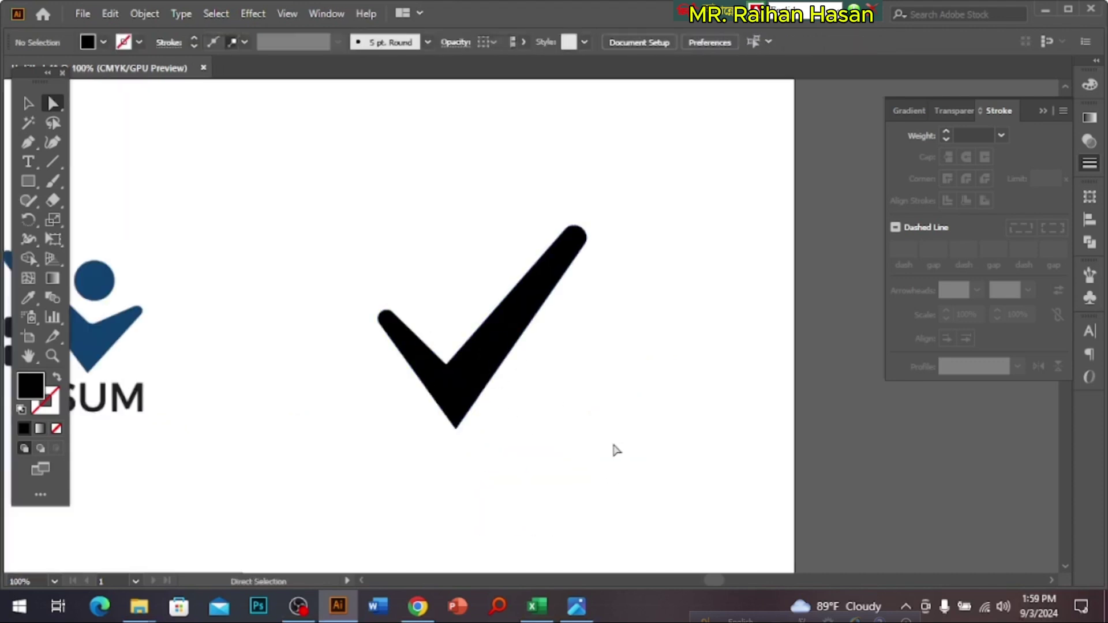
Draw a small black circle with the Ellipse tool above the notch between the check mark's two arms.
left_click(28, 104)
key("ctrl+minus")
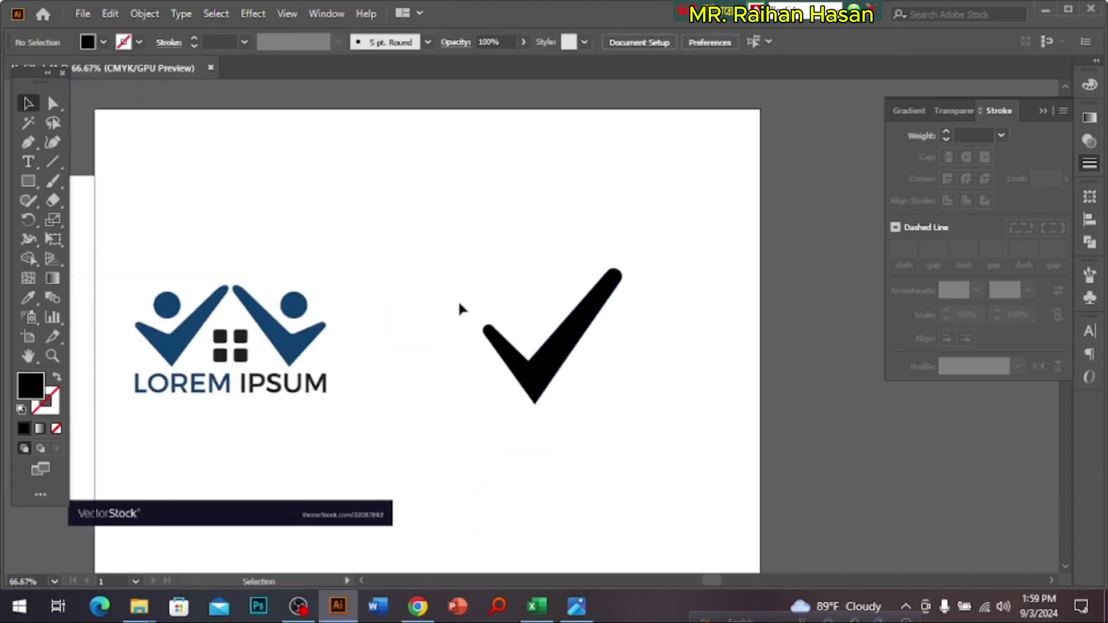
left_click(28, 181)
left_click(128, 219)
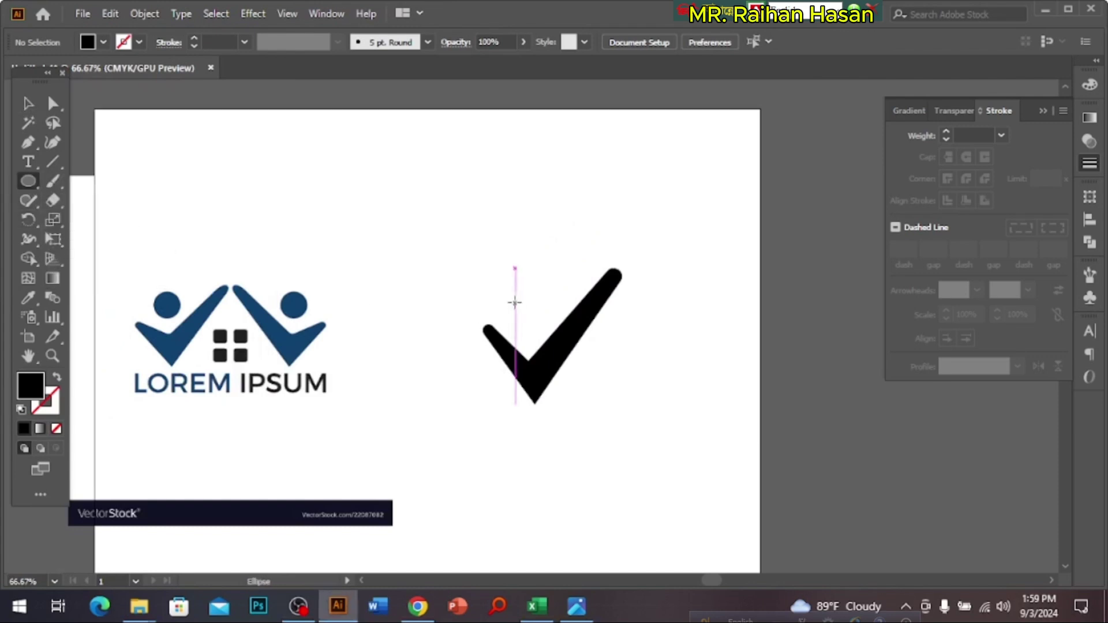
left_click_drag(519, 299, 528, 310)
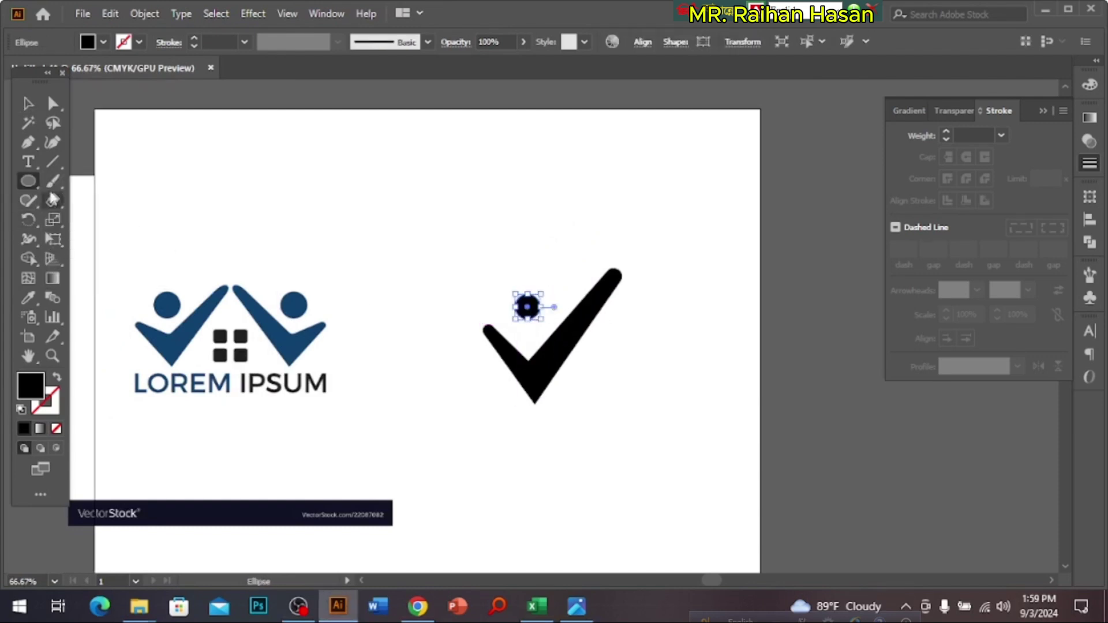
Group the check mark with its circle, move the figure up toward the reference logo, and place a duplicate directly beside it.
left_click(29, 106)
left_click_drag(714, 225, 478, 341)
left_click_drag(558, 358, 456, 279)
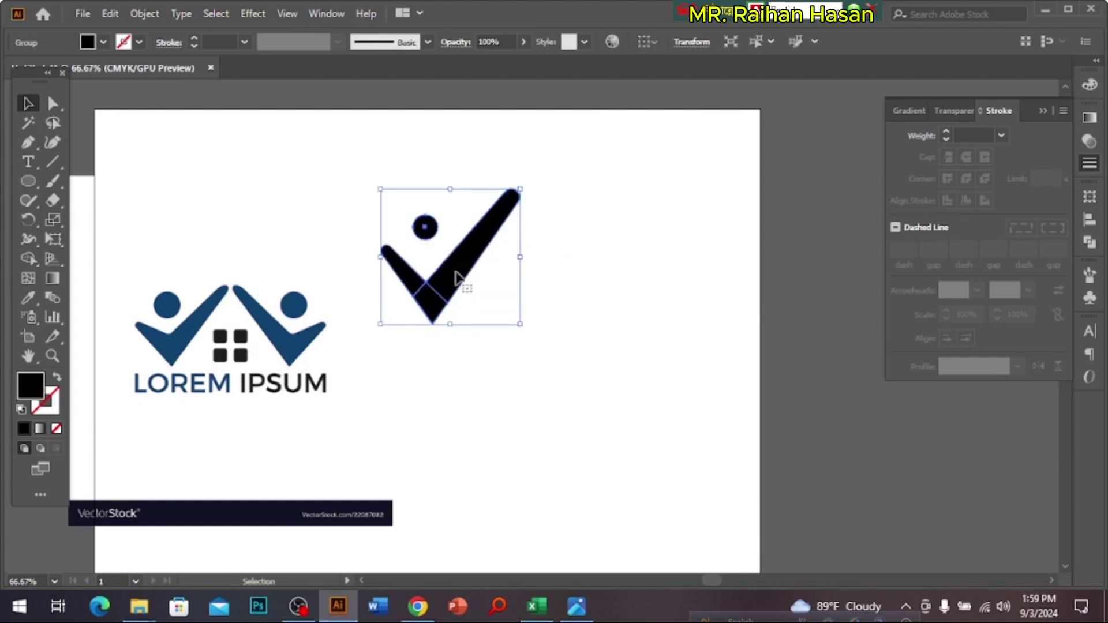
left_click(483, 320)
left_click_drag(467, 289, 583, 302)
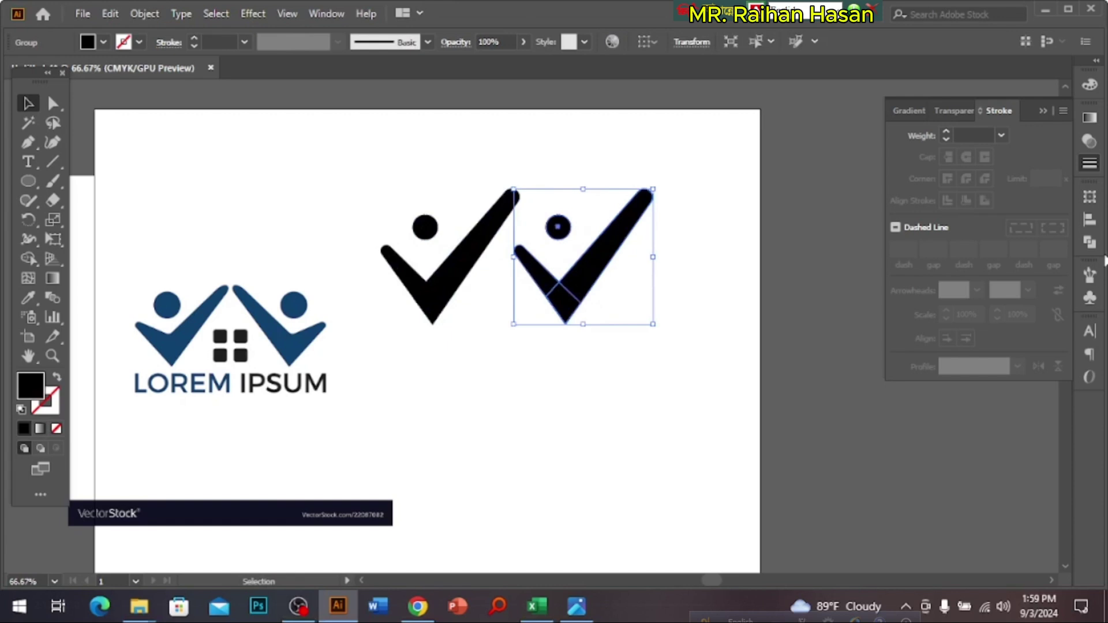
Flip the duplicated figure horizontally and shift it slightly so both long arms meet as a roof with a small gap.
left_click(1092, 198)
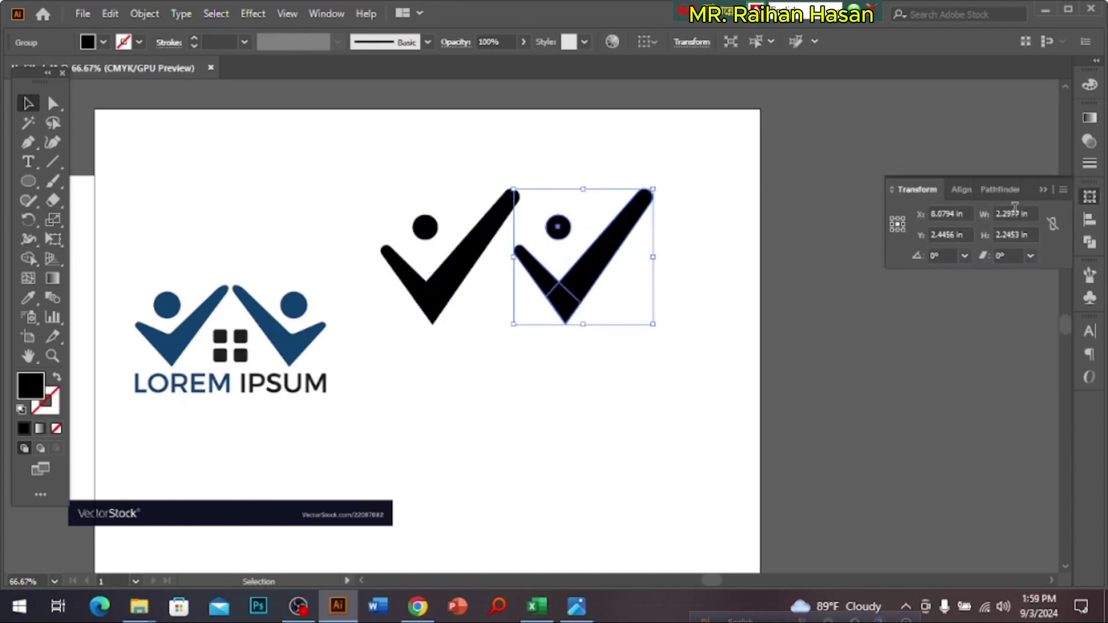
left_click(1064, 190)
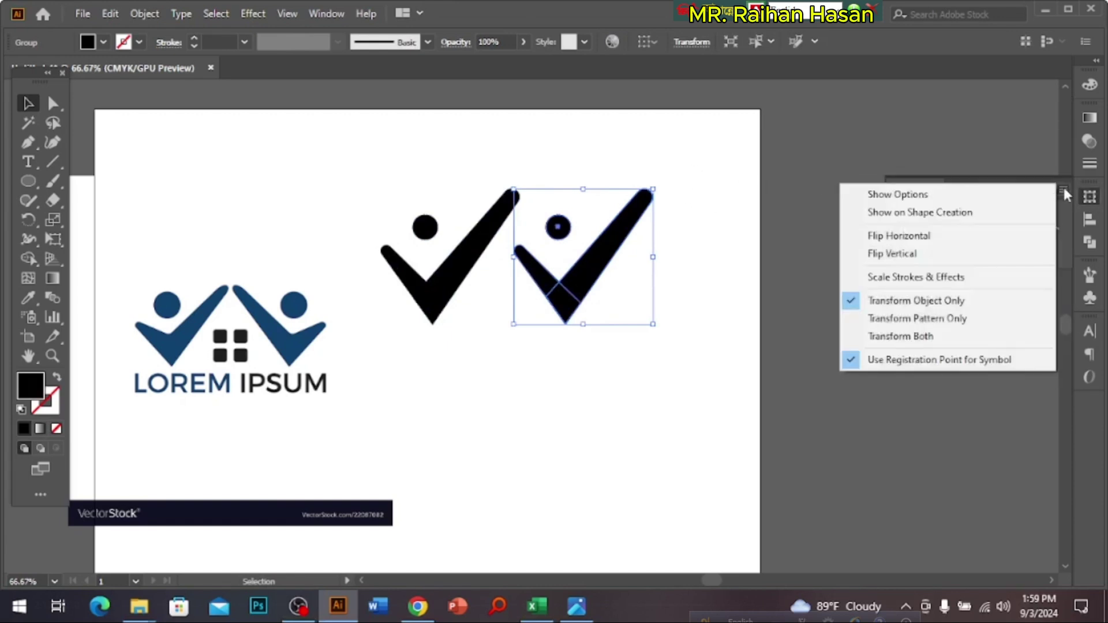
left_click(887, 241)
left_click_drag(574, 261, 585, 253)
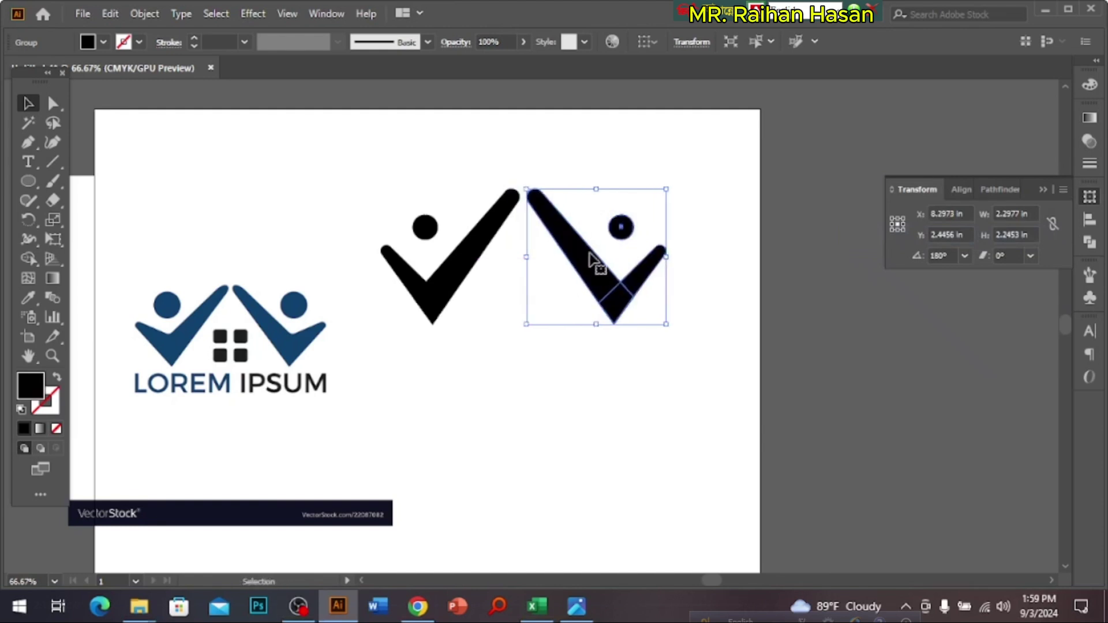
Draw a small black square about 0.22 in wide between the two figures with the Rectangle tool.
left_click(500, 428)
left_click(20, 183)
left_click_drag(20, 184, 81, 181)
key("ctrl+equal")
left_click_drag(455, 278, 476, 299)
key("ctrl+space")
left_click(436, 313)
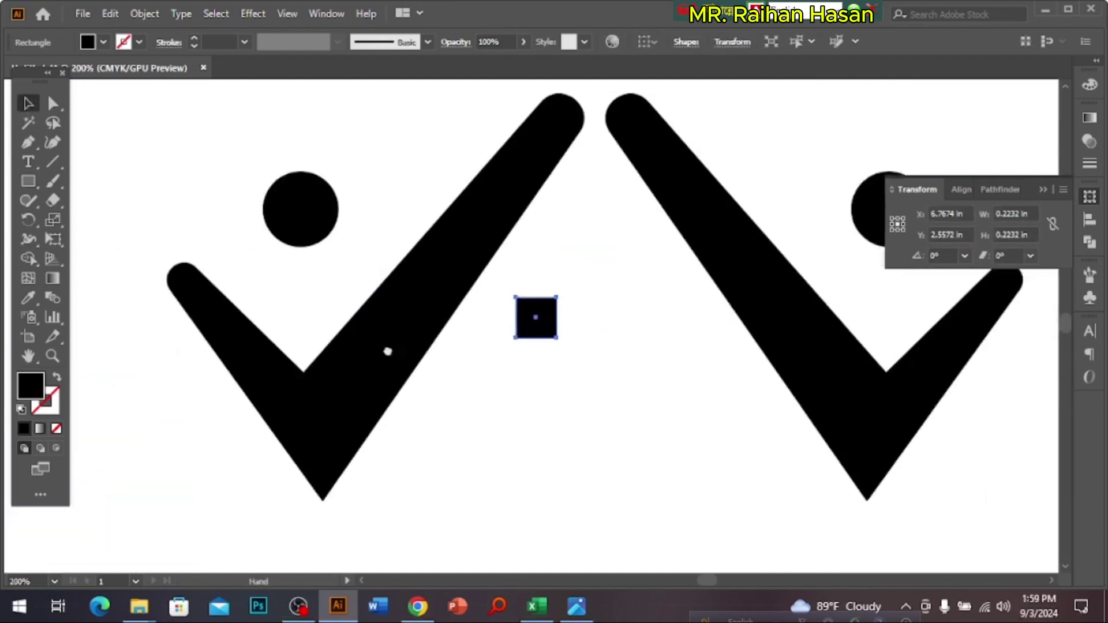
Duplicate the small square sideways and downward to form a two-by-two window grid between the figures.
left_click(455, 318)
left_click_drag(423, 319, 513, 386)
left_click(439, 323, "shift")
left_click(555, 338)
left_click_drag(556, 338, 303, 435)
left_click(502, 341, "ctrl")
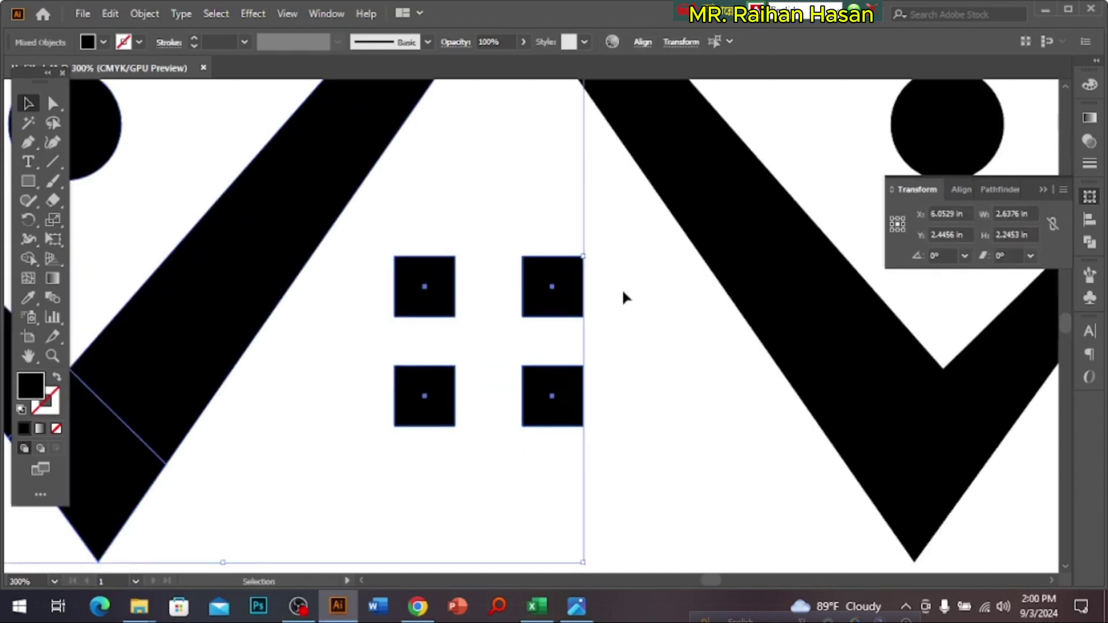
Round the corners of all four window squares to 0.05 in.
left_click_drag(623, 297, 425, 415)
left_click(54, 106)
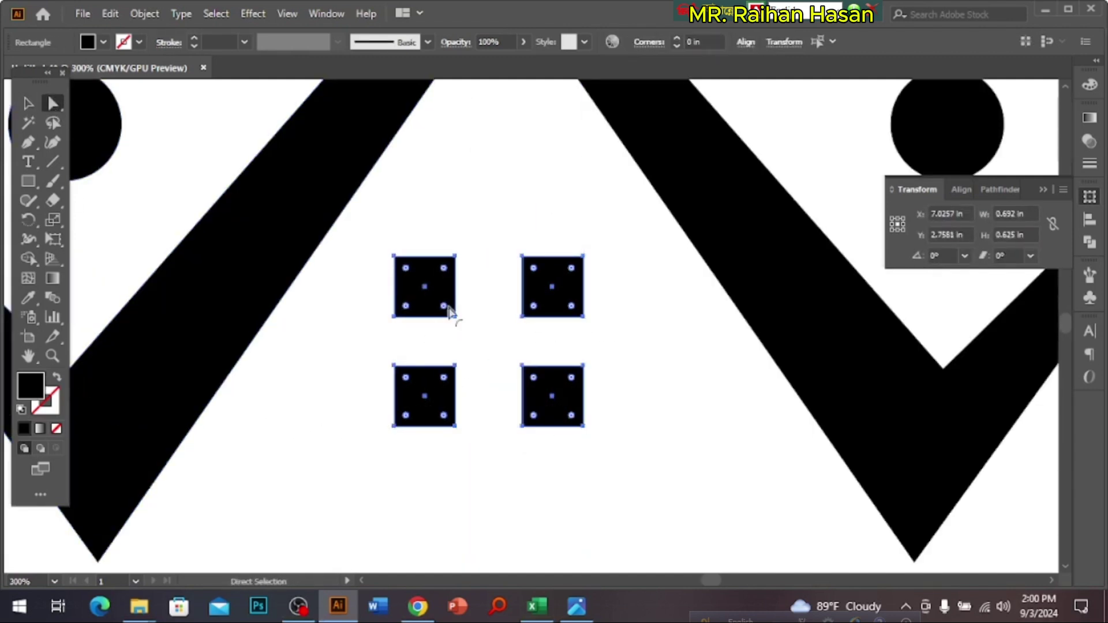
left_click_drag(408, 275, 417, 284)
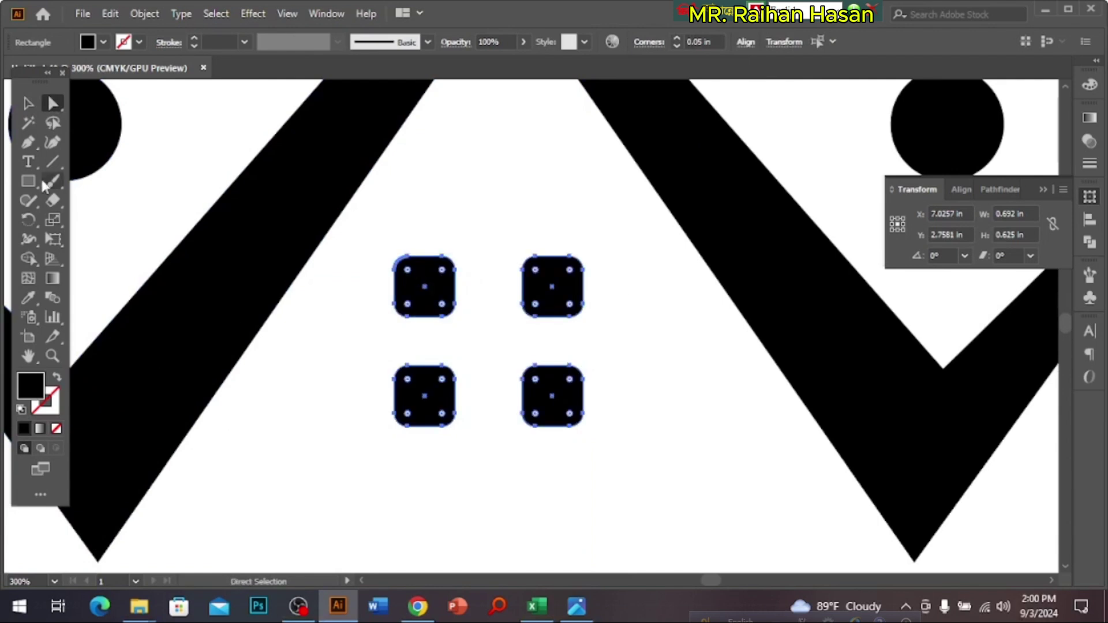
left_click(26, 103)
left_click(619, 427)
left_click(569, 428, "ctrl+alt")
left_click(569, 428, "ctrl+alt")
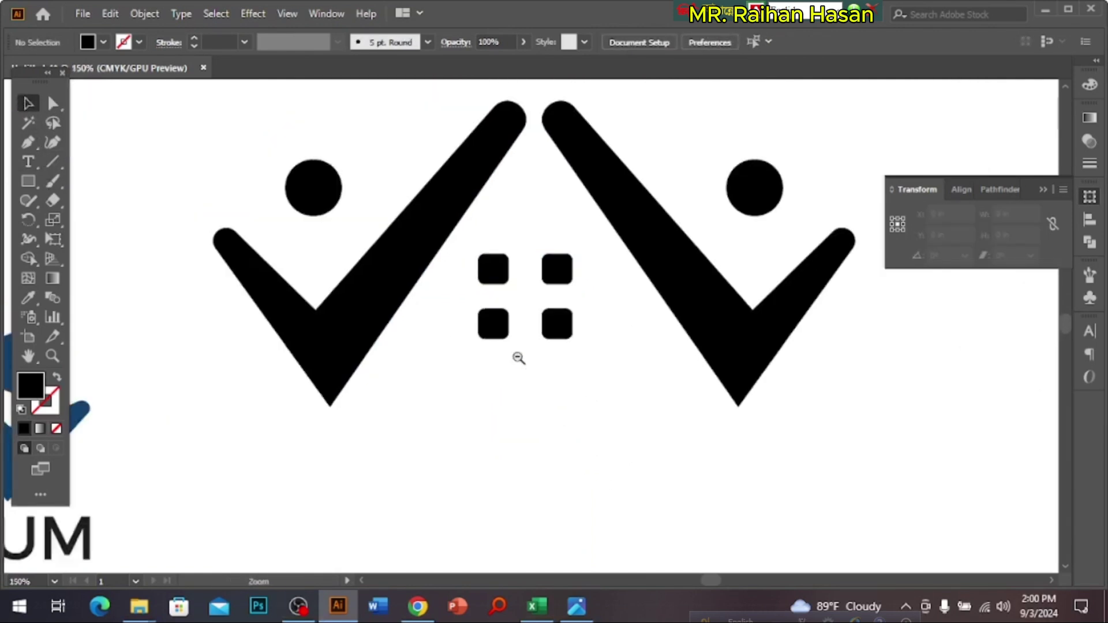
left_click(518, 362, "ctrl+alt")
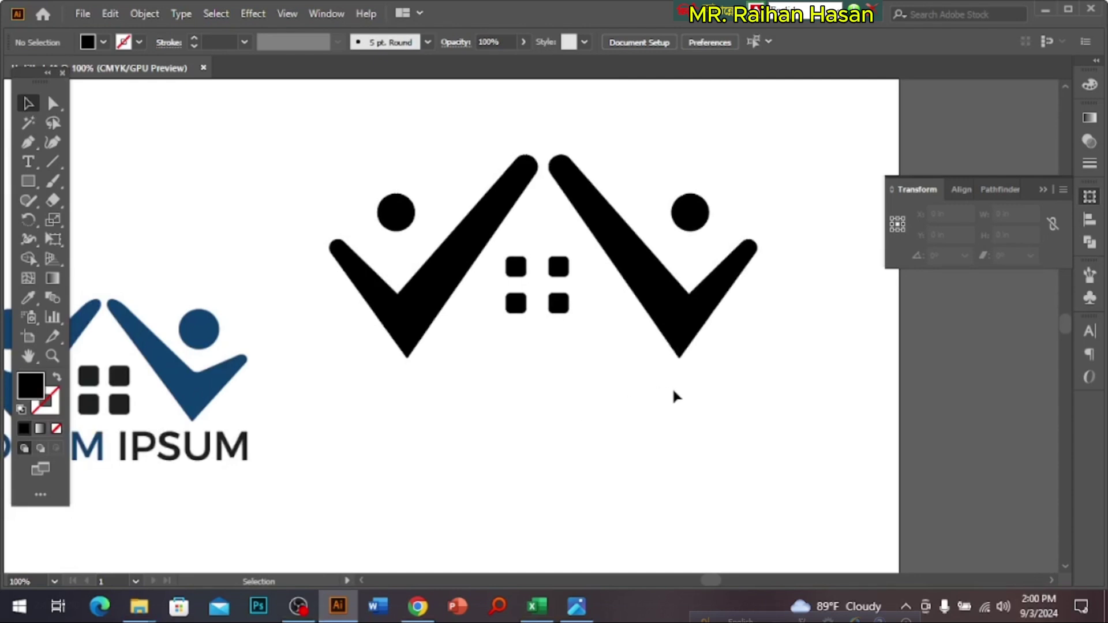
Ungroup the mirrored right figure and unite its check-mark pieces into one shape with Pathfinder.
left_click(663, 258)
right_click(669, 286)
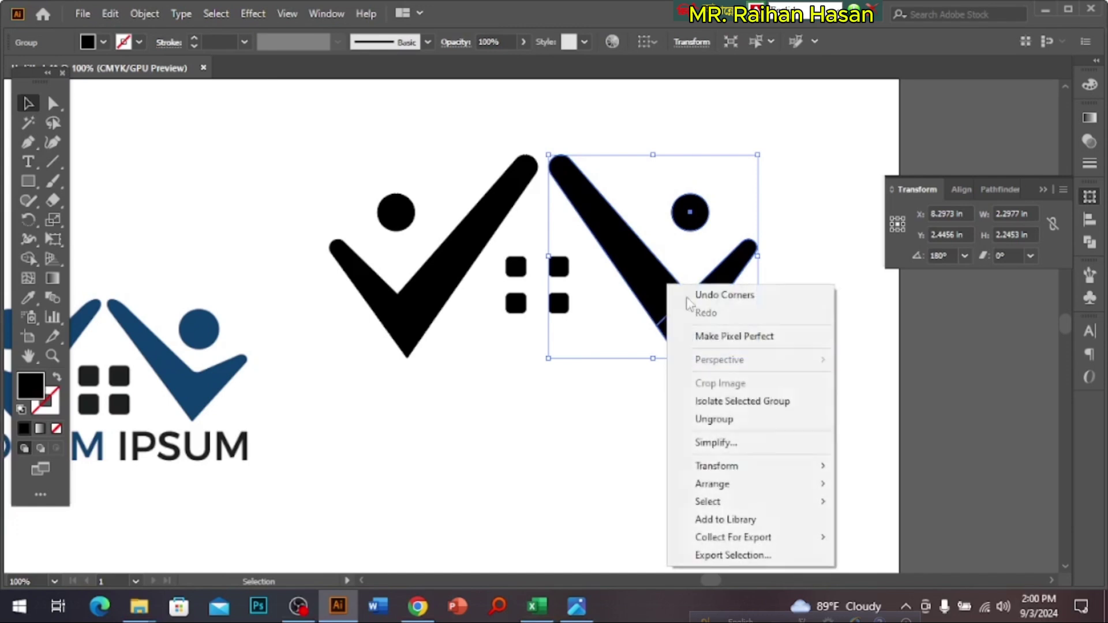
left_click(737, 430)
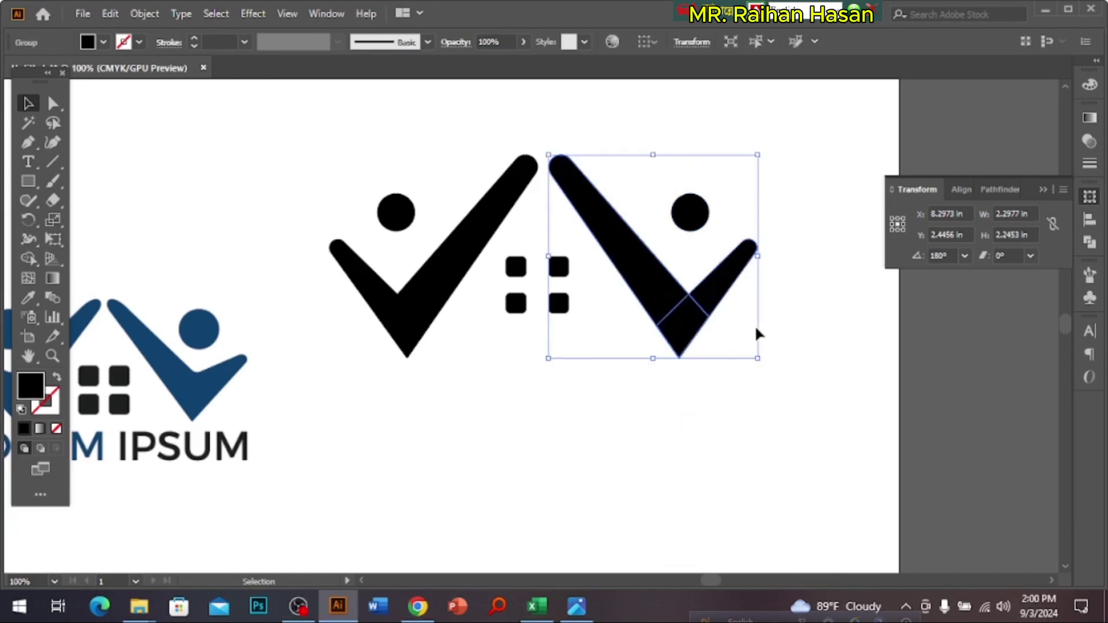
left_click(1090, 243)
left_click(901, 233)
Ungroup the left figure and merge its check-mark pieces into a single shape with Pathfinder.
right_click(432, 326)
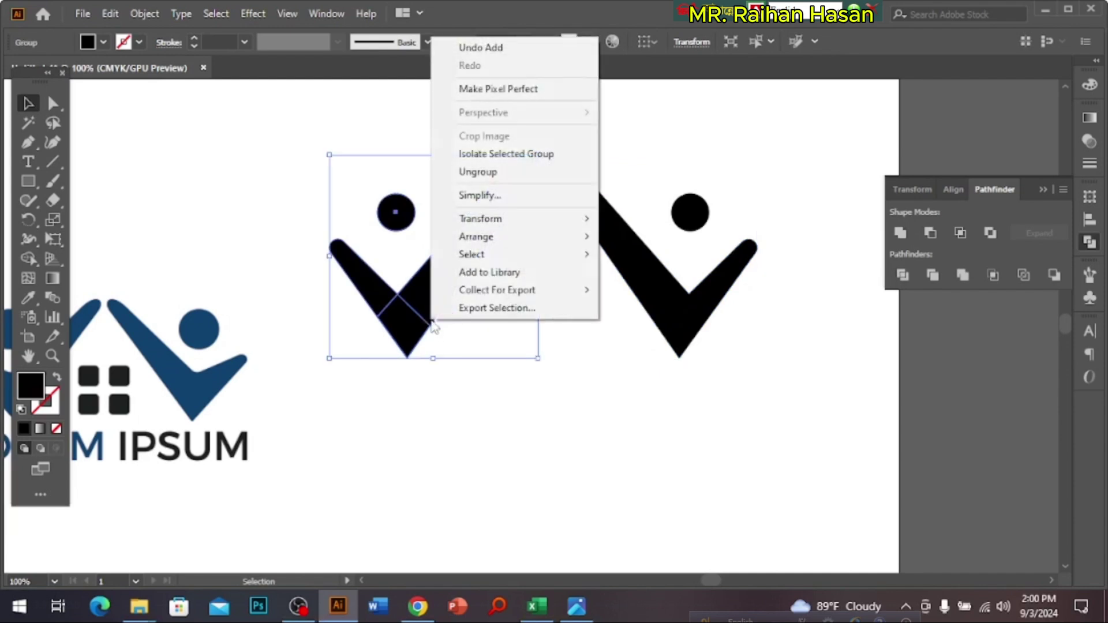
left_click(482, 196)
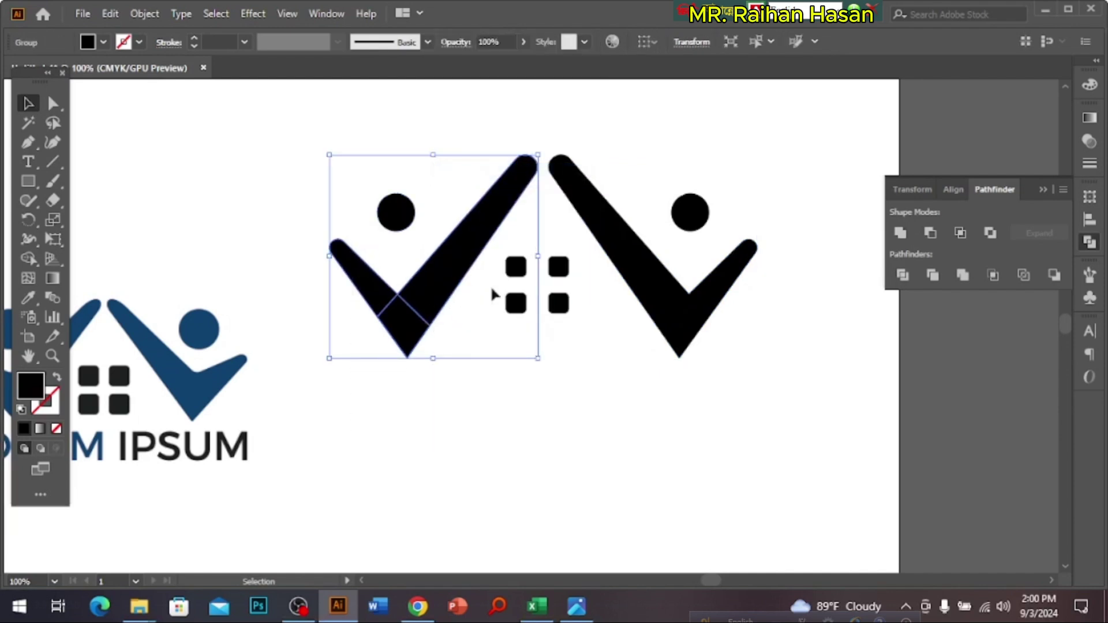
left_click(900, 233)
left_click(705, 473)
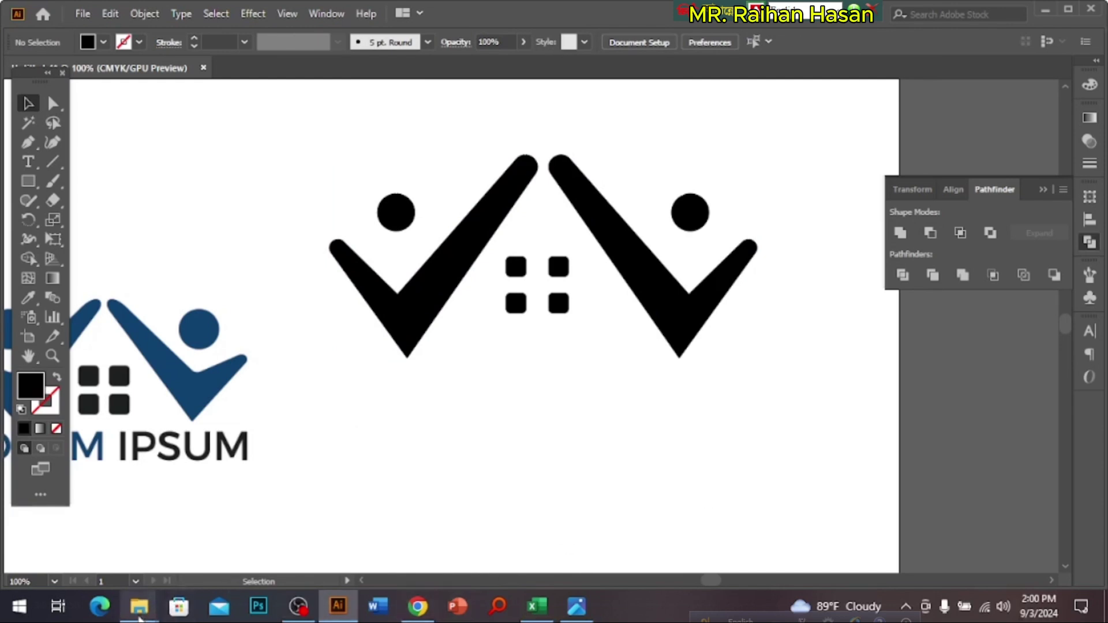
mouse_move(139, 606)
left_click(326, 549)
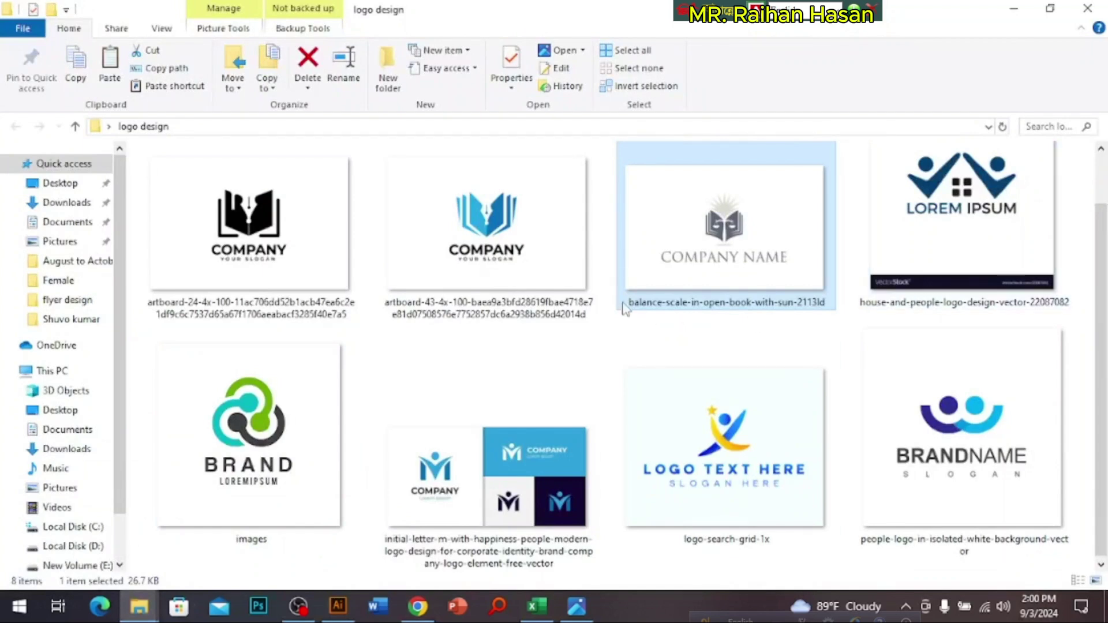
mouse_move(891, 430)
left_click(301, 613)
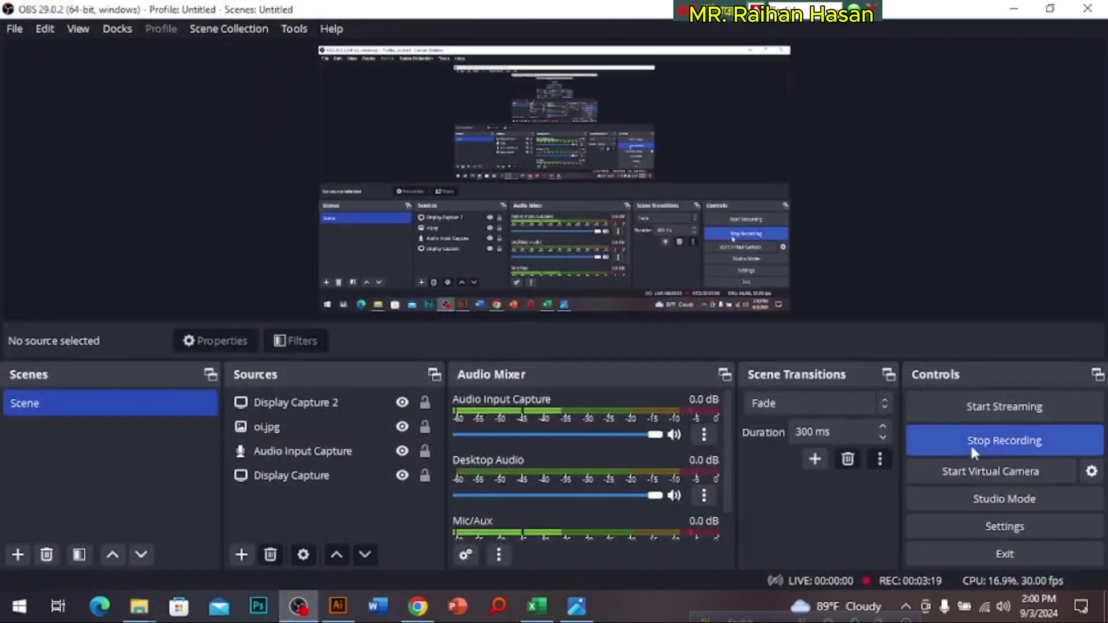